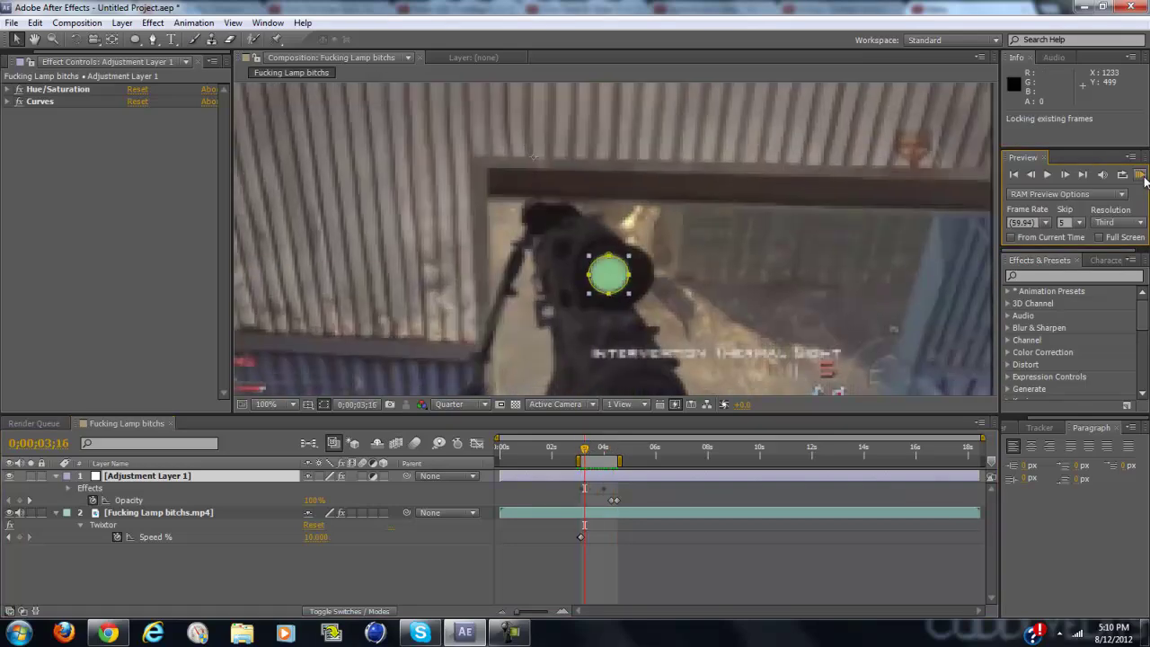
- Stop the looping RAM preview of the colour-shifting scope glow at frame 3;16
{"action": "left_click", "coordinate": [588, 451]}
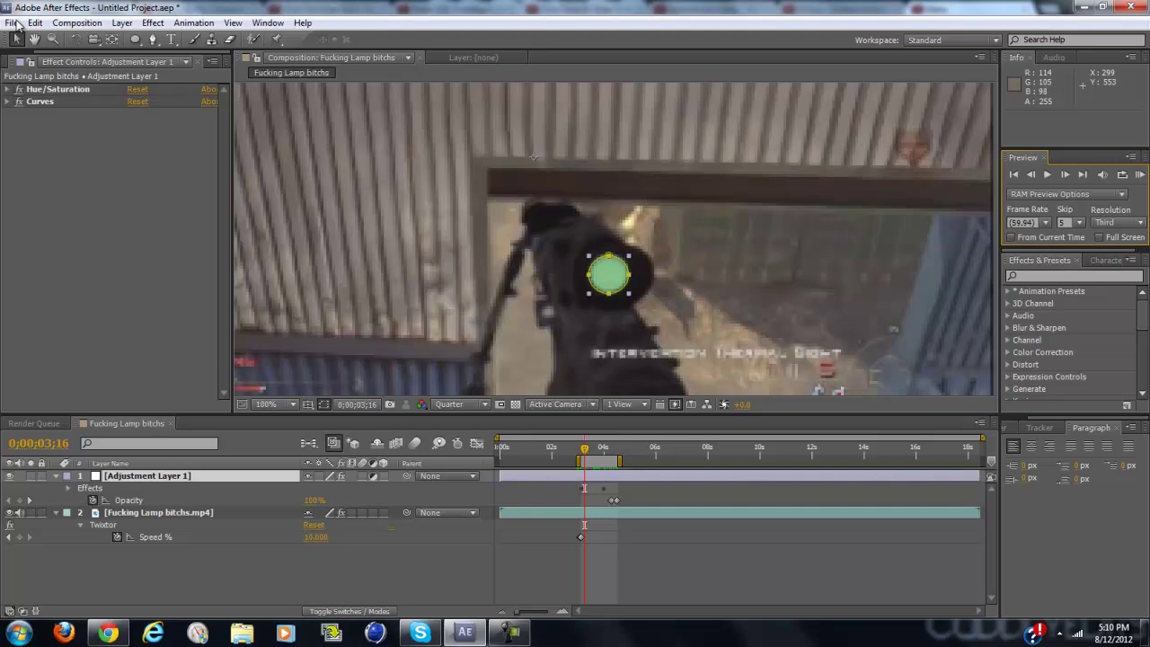
- Create a new 1280×720, 59.94 fps composition named Comp 2
{"action": "left_click", "coordinate": [15, 22]}
{"action": "left_click", "coordinate": [15, 23]}
{"action": "left_click", "coordinate": [76, 23]}
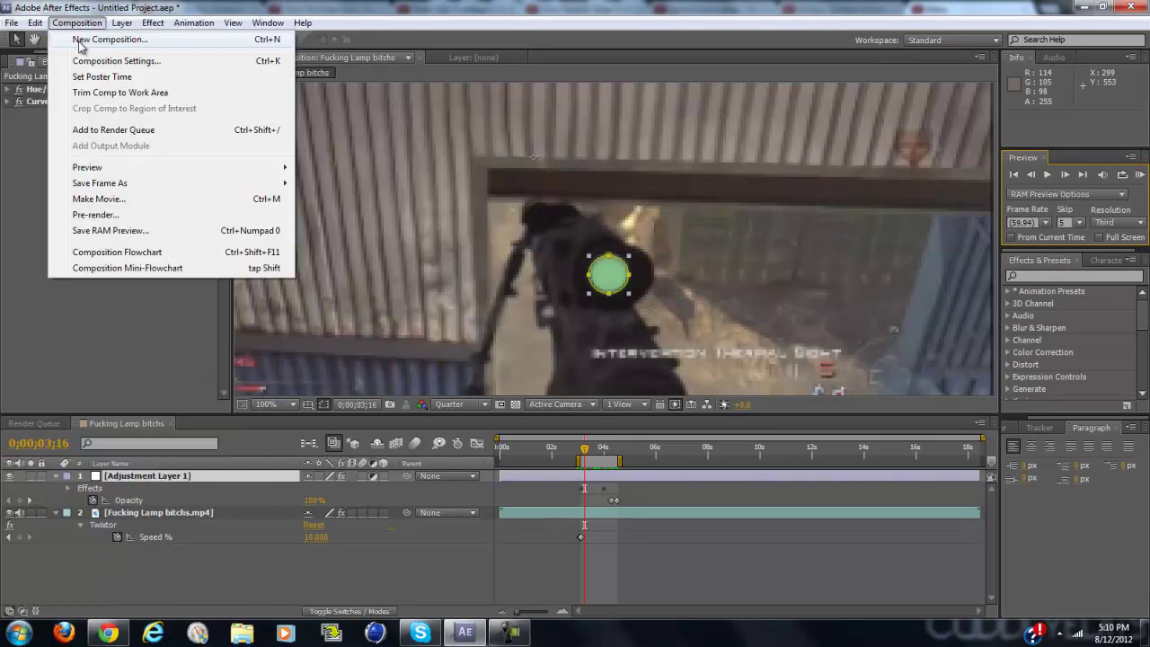
{"action": "left_click", "coordinate": [80, 45]}
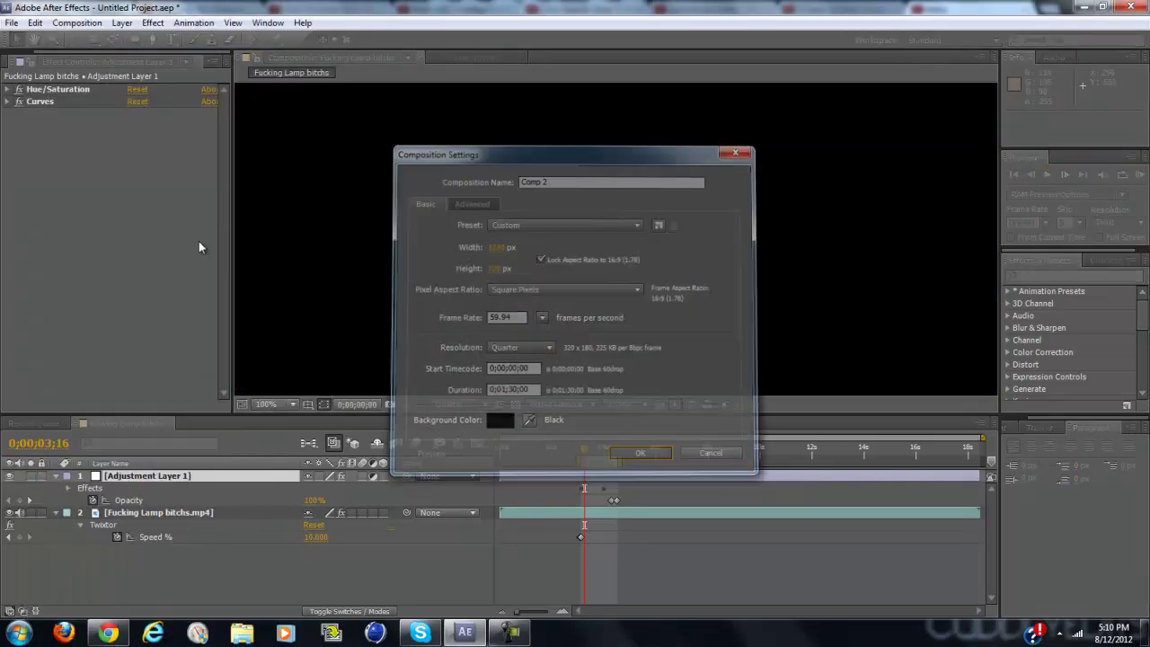
- Add the gameplay MP4 to Comp 2 and scrub to the scope shot
{"action": "left_click", "coordinate": [19, 58]}
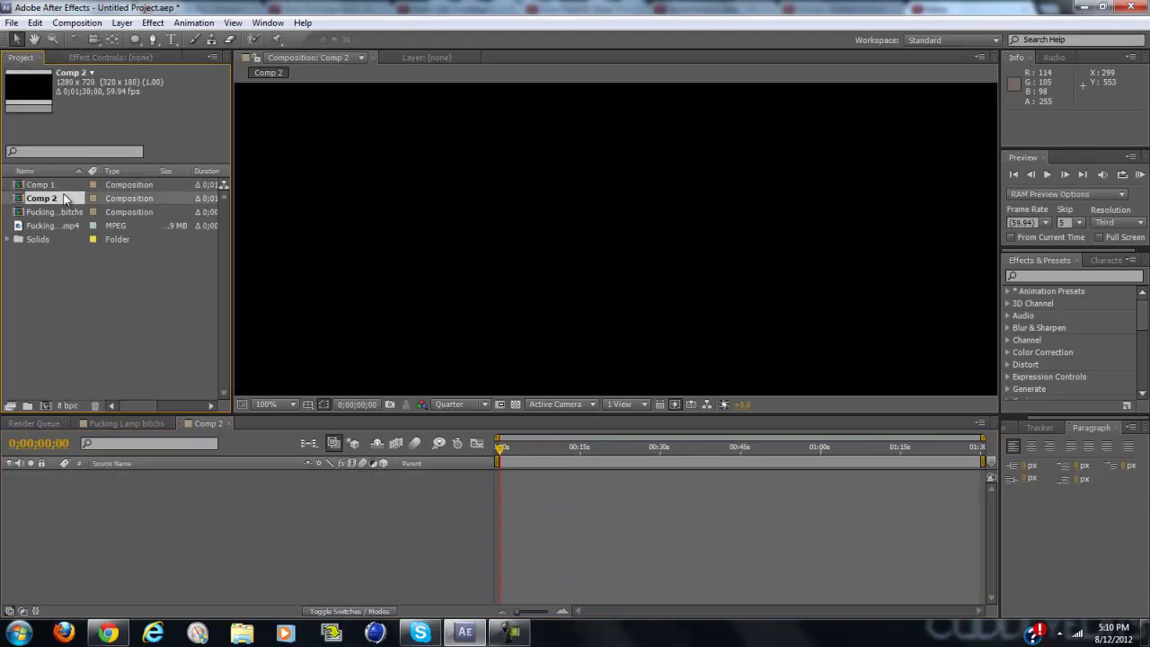
{"action": "left_click", "coordinate": [55, 212]}
{"action": "left_click_drag", "start_coordinate": [49, 226], "coordinate": [203, 475]}
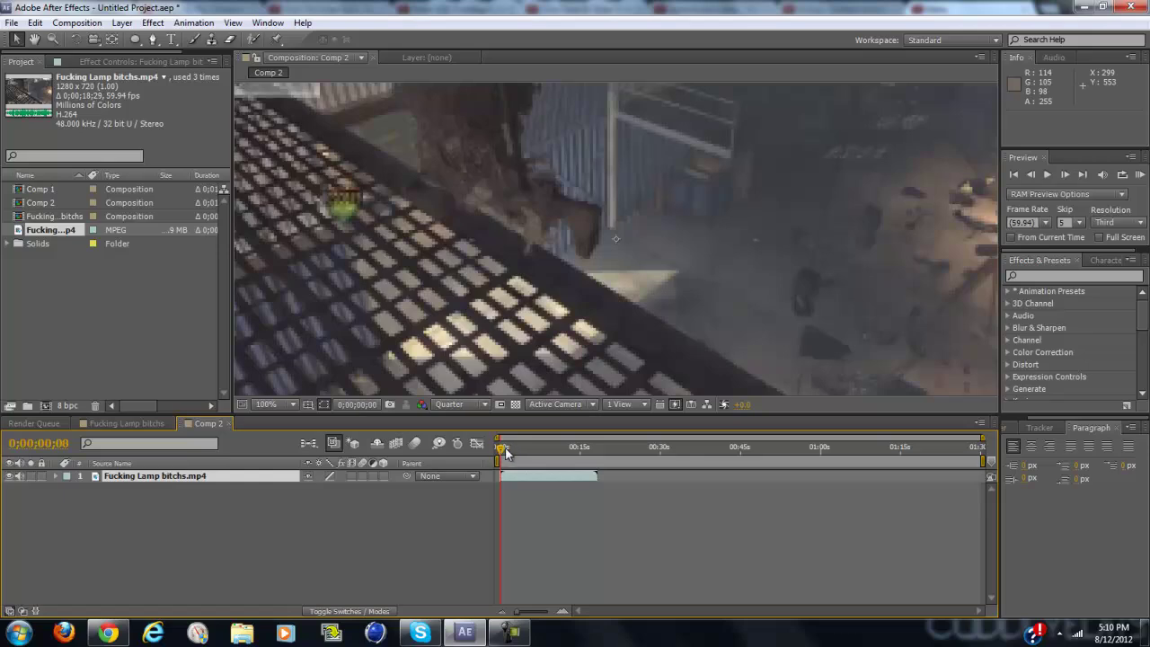
{"action": "left_click_drag", "start_coordinate": [505, 452], "coordinate": [519, 453]}
- Fit the view and apply Twixtor with 59.94 input frame rate and Contrast/Edge Enhance prep
{"action": "scroll", "coordinate": [710, 294], "scroll_direction": "down", "scroll_amount": 2}
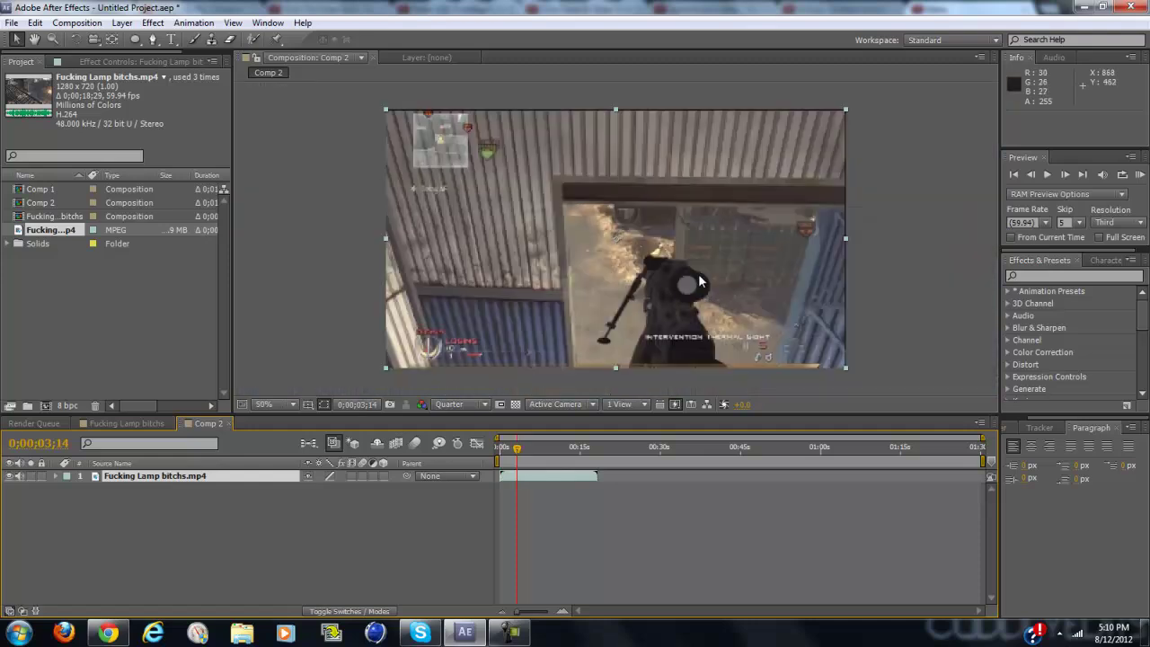
{"action": "left_click", "coordinate": [269, 404]}
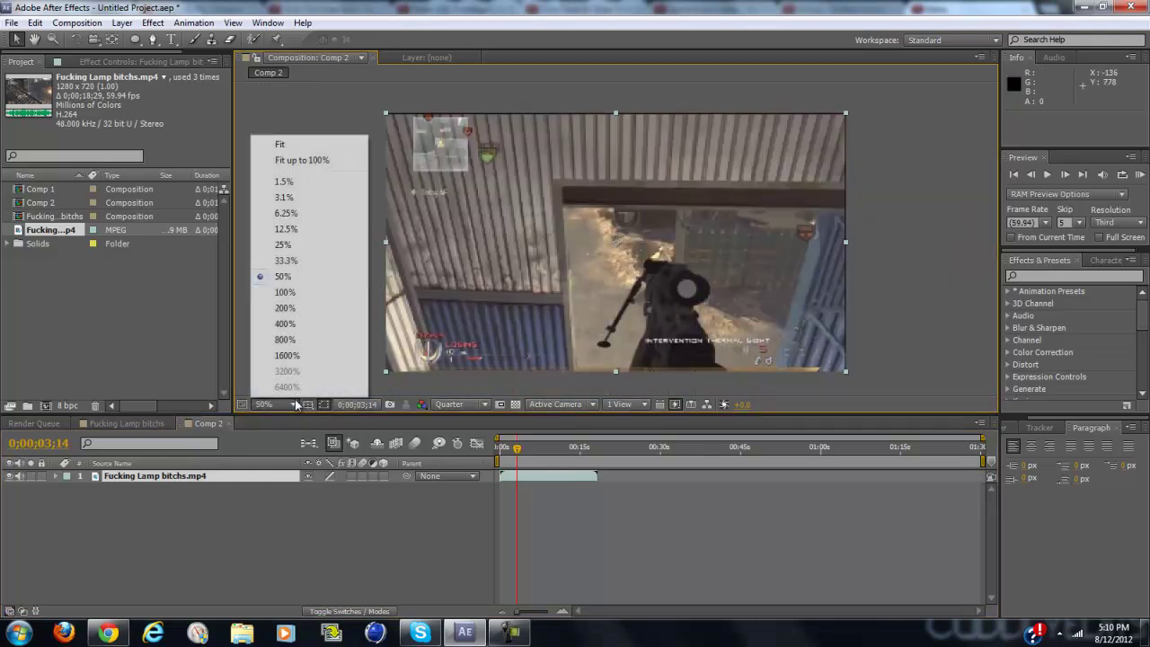
{"action": "left_click", "coordinate": [342, 164]}
{"action": "left_click", "coordinate": [57, 61]}
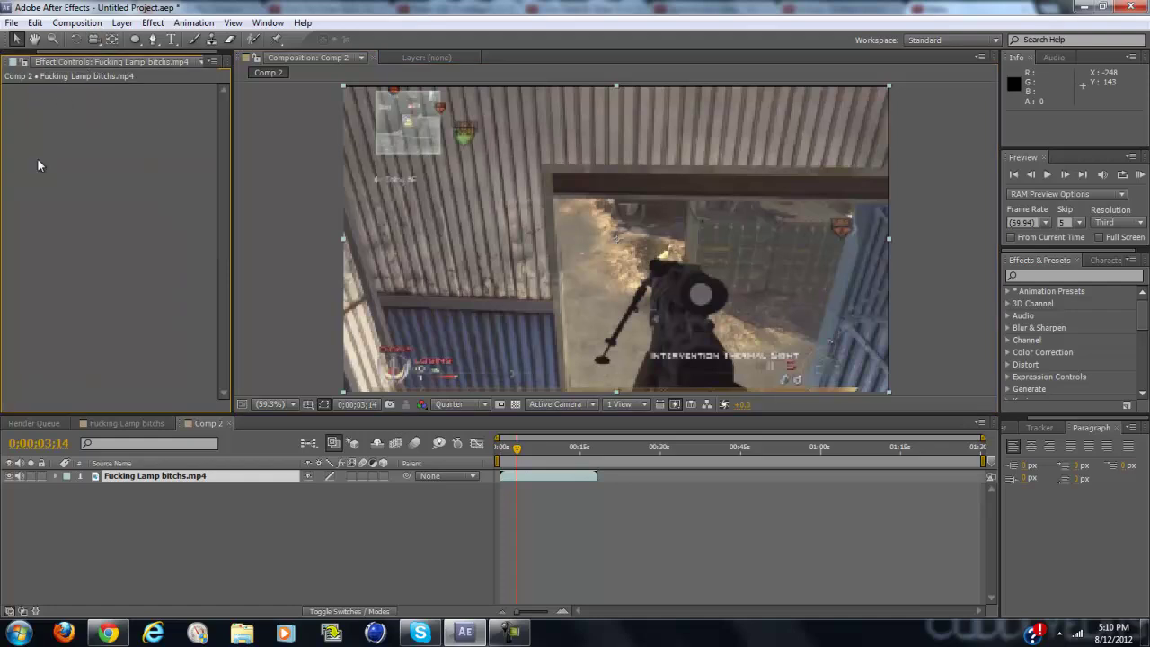
{"action": "right_click", "coordinate": [33, 166]}
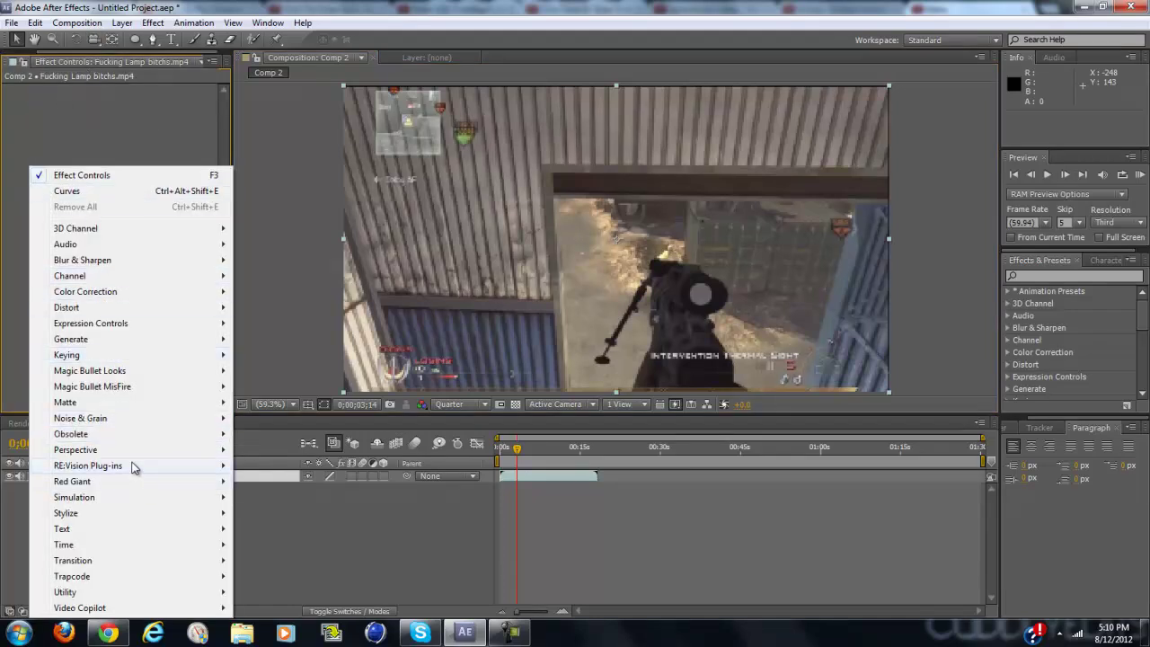
{"action": "mouse_move", "coordinate": [133, 467]}
{"action": "left_click", "coordinate": [359, 529]}
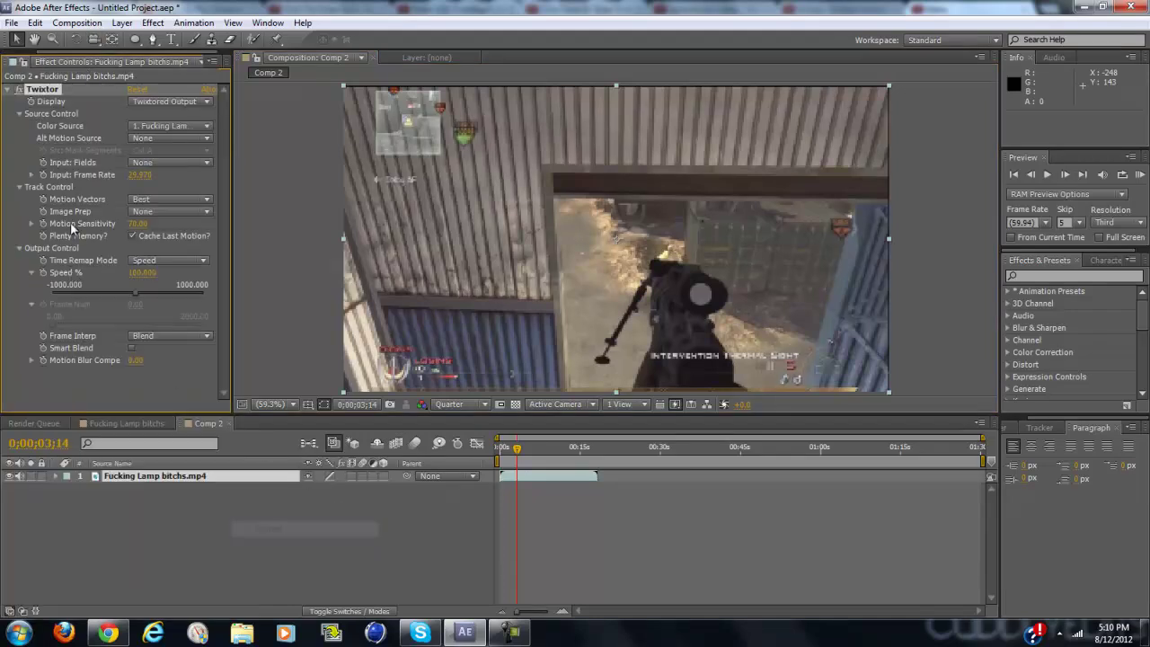
{"action": "left_click", "coordinate": [141, 175]}
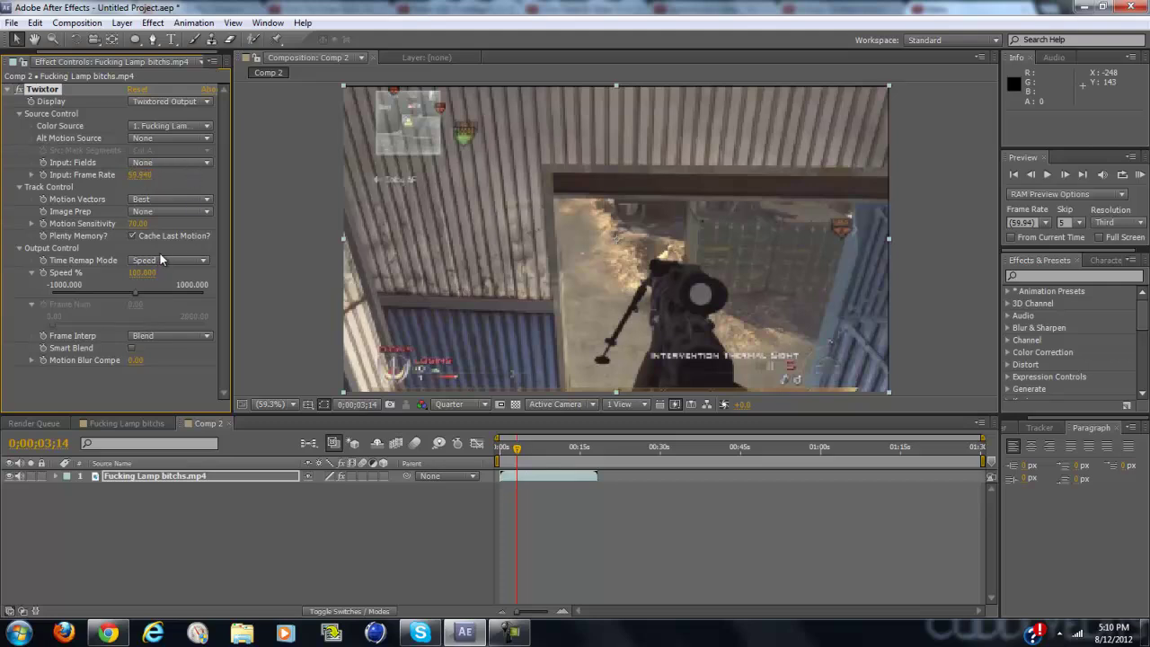
{"action": "left_click", "coordinate": [170, 211]}
{"action": "left_click", "coordinate": [193, 240]}
- Keyframe Twixtor Speed % from 100 down to 10 and preview the slowdown
{"action": "left_click", "coordinate": [1065, 175]}
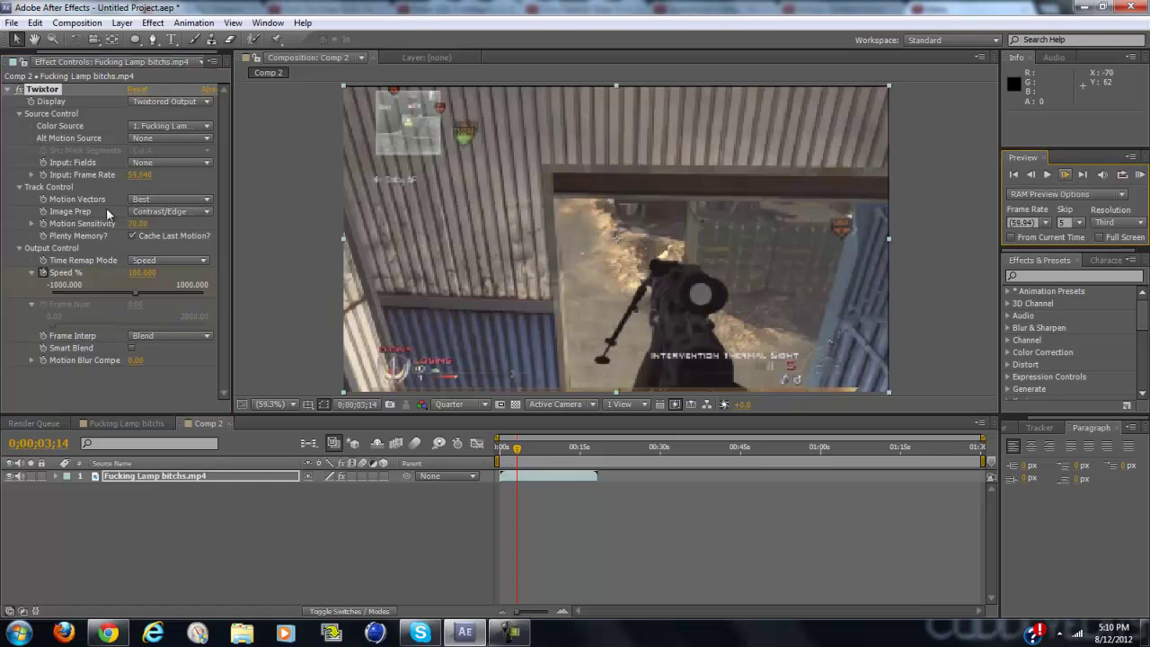
{"action": "left_click", "coordinate": [139, 272]}
{"action": "type", "text": "100"}
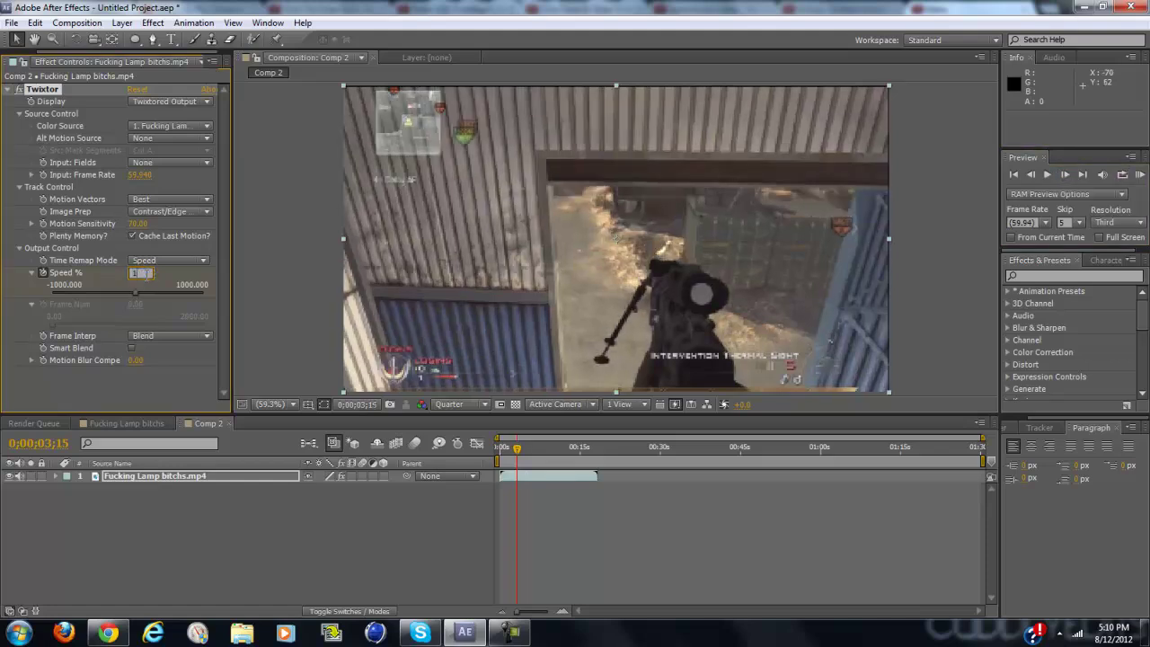
{"action": "key", "text": "Return"}
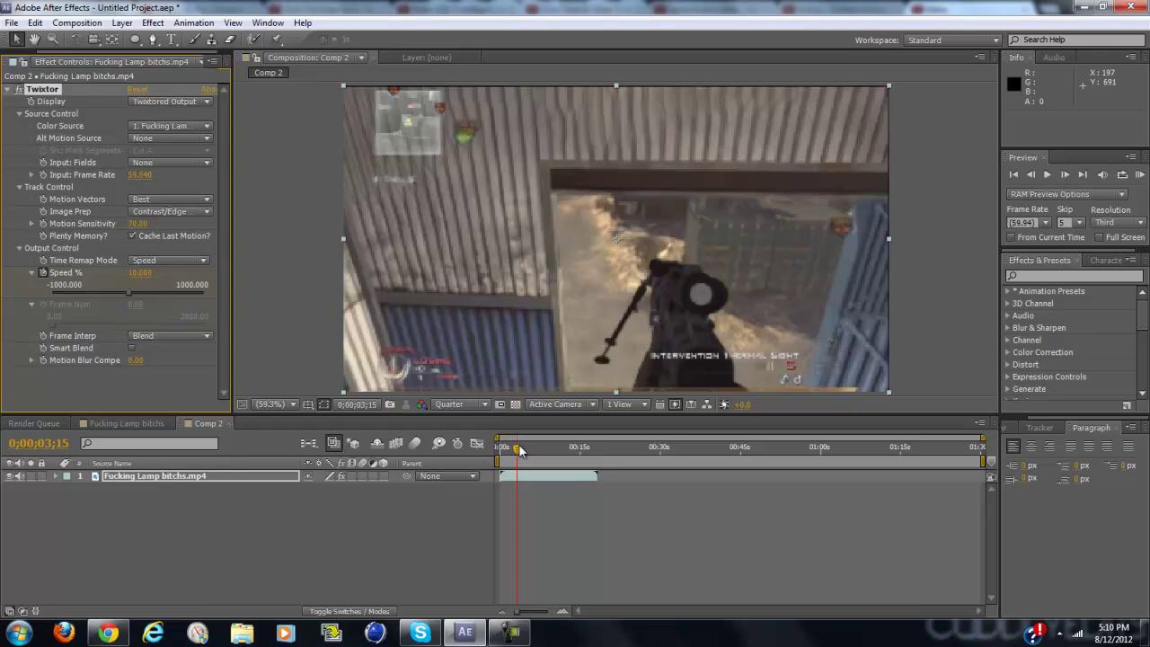
{"action": "key", "text": "space"}
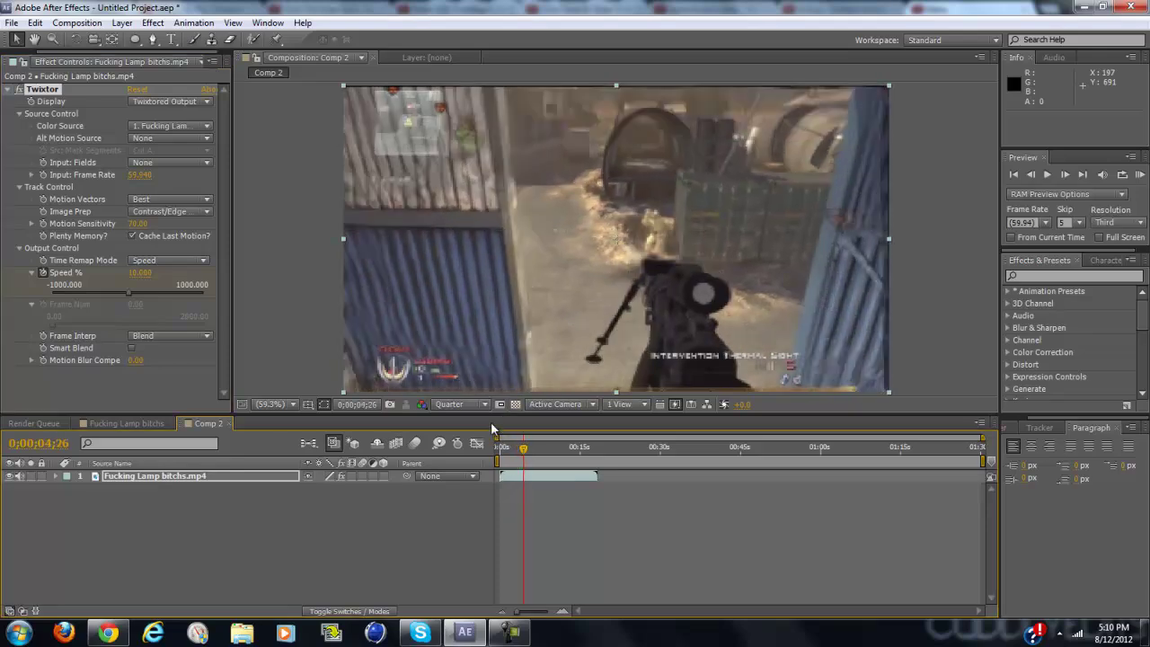
{"action": "key", "text": "u"}
{"action": "left_click", "coordinate": [517, 449]}
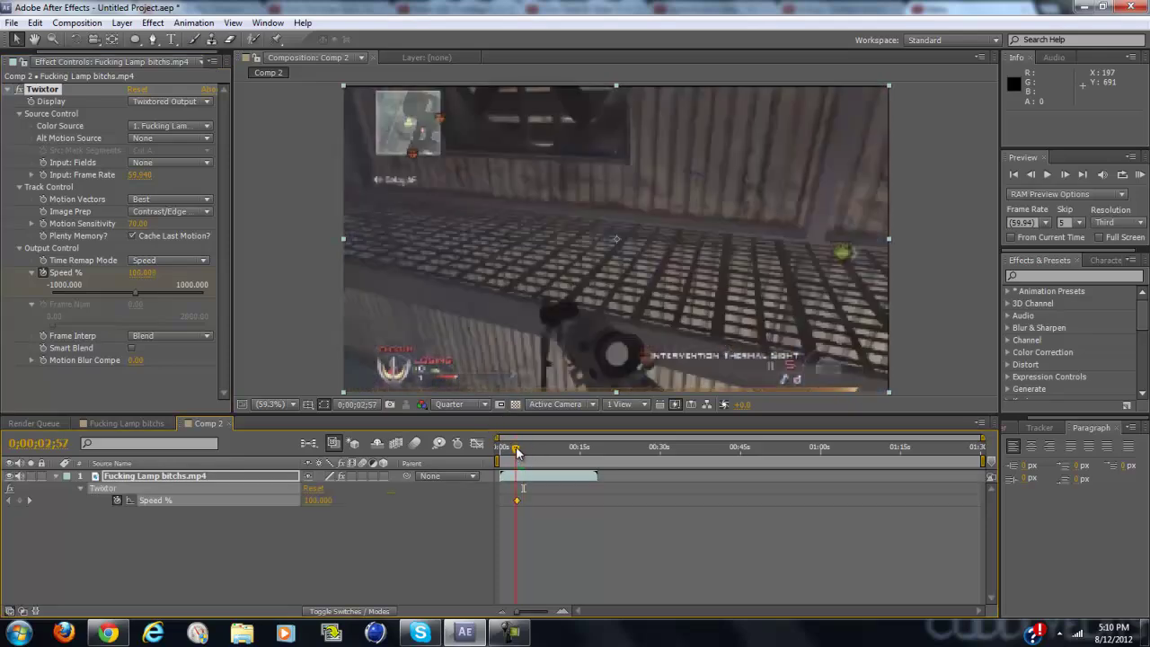
{"action": "left_click_drag", "start_coordinate": [517, 451], "coordinate": [520, 450]}
- Add Adjustment Layer 4 above the Twixtor-slowed gameplay clip from the Layer menu
{"action": "left_click", "coordinate": [121, 22]}
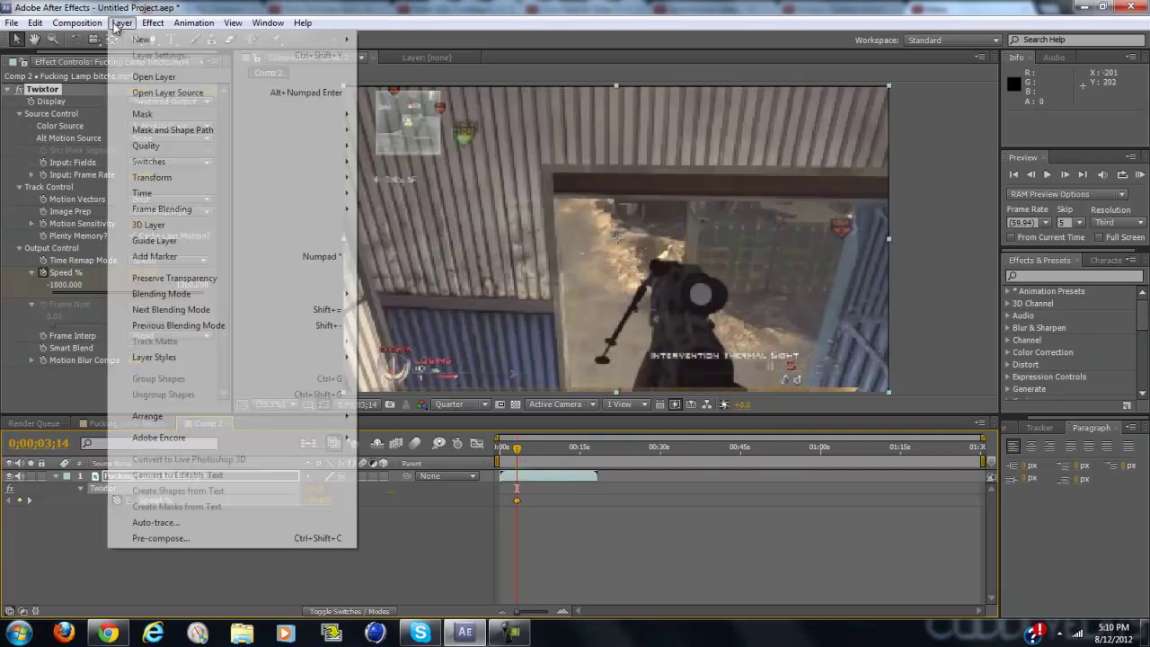
{"action": "left_click", "coordinate": [353, 213]}
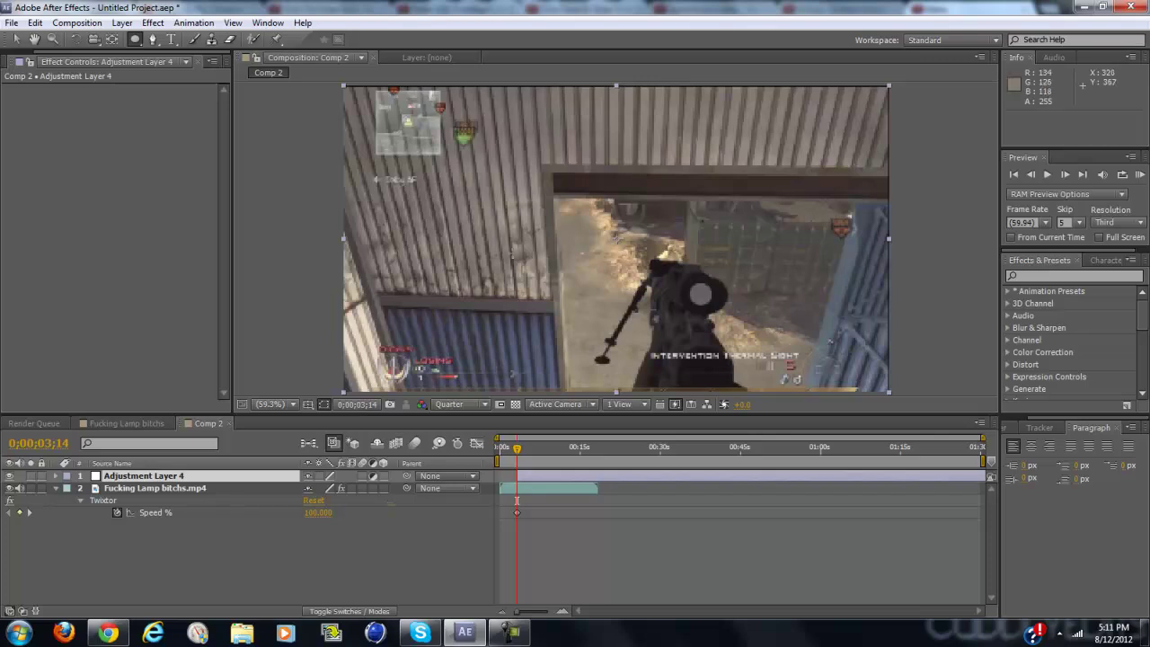
{"action": "mouse_move", "coordinate": [135, 39]}
{"action": "left_mouse_down"}
{"action": "mouse_move", "coordinate": [167, 38]}
{"action": "mouse_move", "coordinate": [135, 40]}
{"action": "left_mouse_up"}
- Draw an elliptical Mask 1 over the scope lens on Adjustment Layer 4 and nudge it into place
{"action": "left_click", "coordinate": [192, 39]}
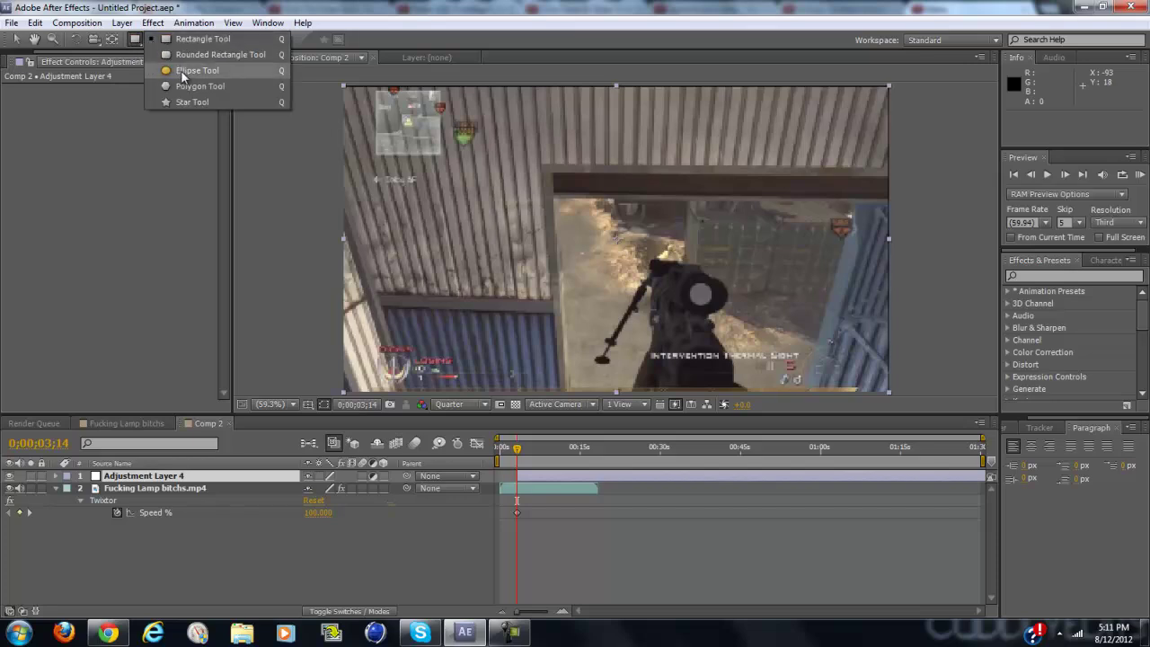
{"action": "left_click", "coordinate": [185, 71]}
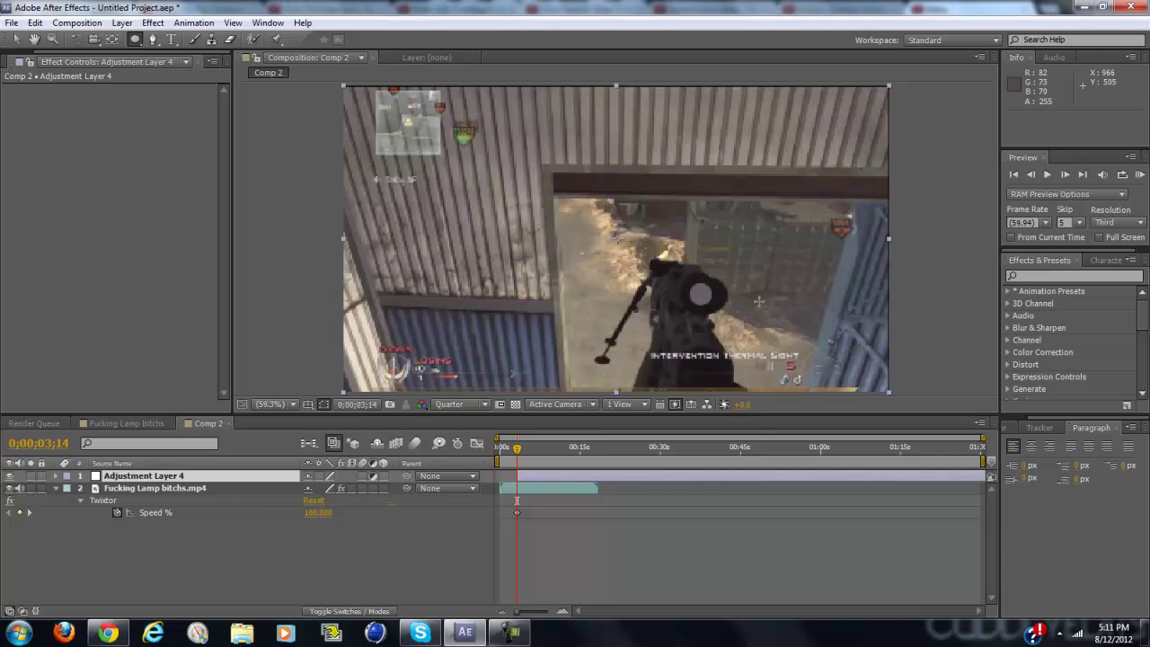
{"action": "scroll", "coordinate": [735, 314], "scroll_direction": "up", "scroll_amount": 2}
{"action": "scroll", "coordinate": [621, 222], "scroll_direction": "up", "scroll_amount": 1}
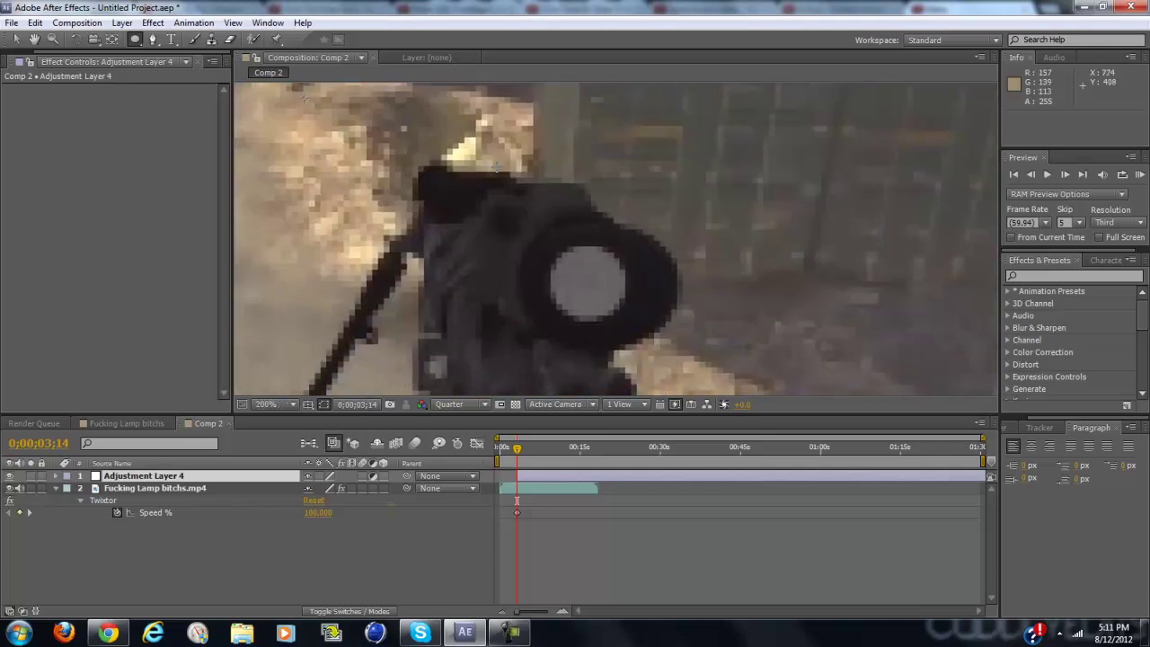
{"action": "left_click_drag", "start_coordinate": [620, 222], "coordinate": [542, 193]}
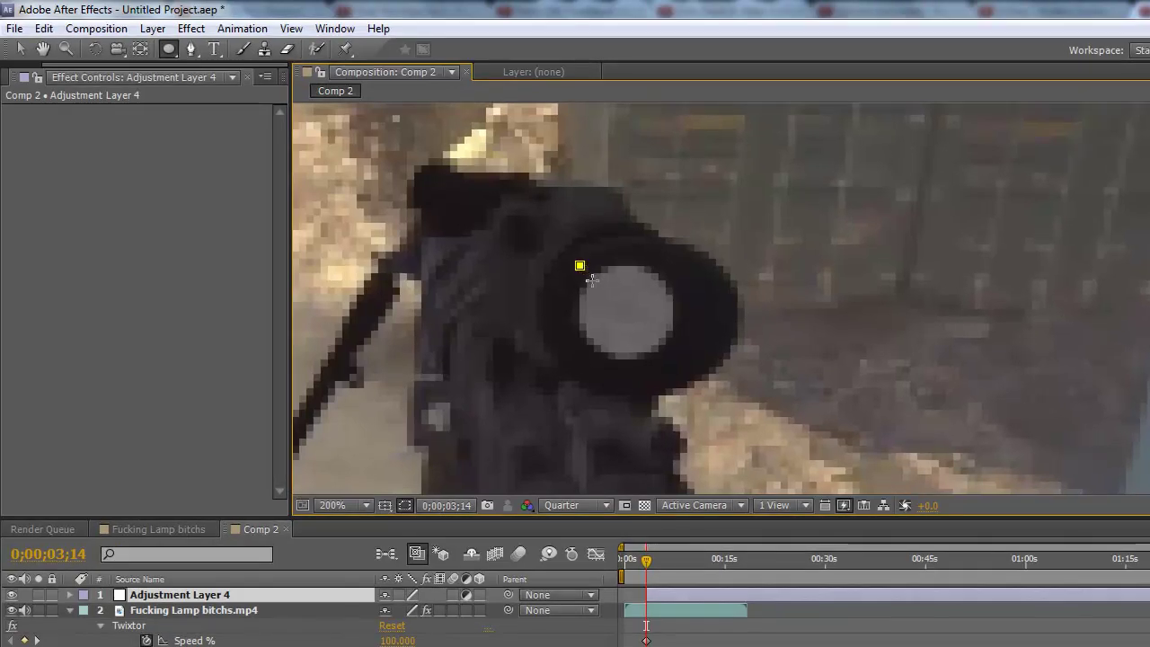
{"action": "left_click_drag", "start_coordinate": [592, 280], "coordinate": [677, 360]}
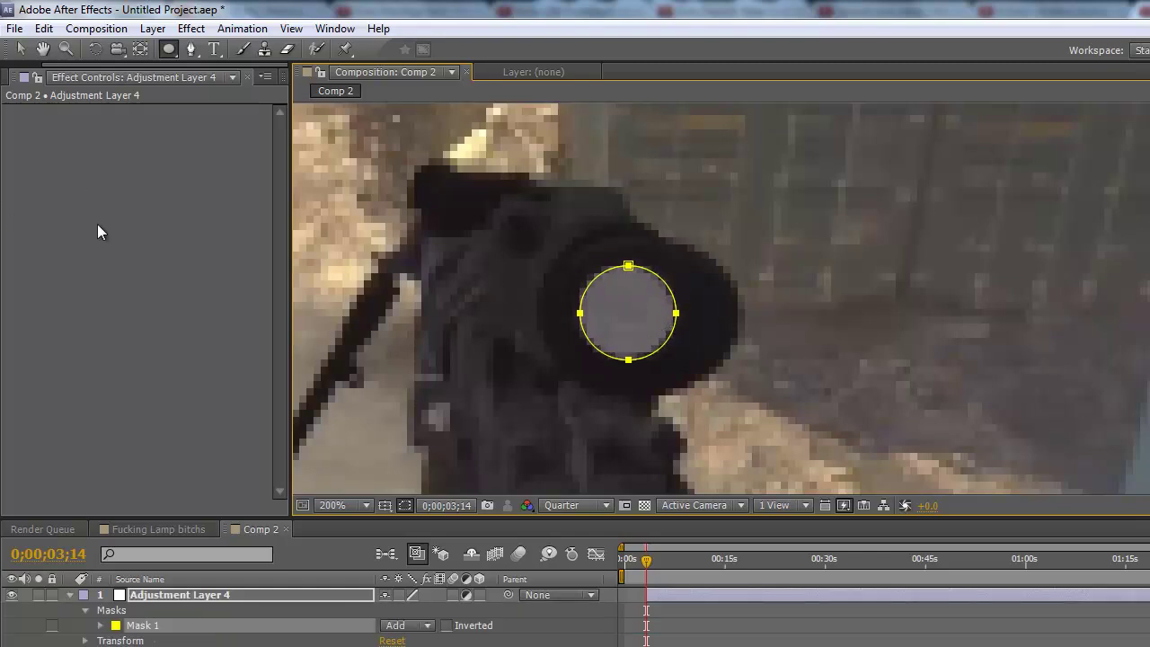
{"action": "left_click", "coordinate": [23, 54]}
{"action": "key", "text": "shift+Left"}
{"action": "key", "text": "shift+Left"}
{"action": "key", "text": "shift+Left"}
{"action": "key", "text": "shift+Left"}
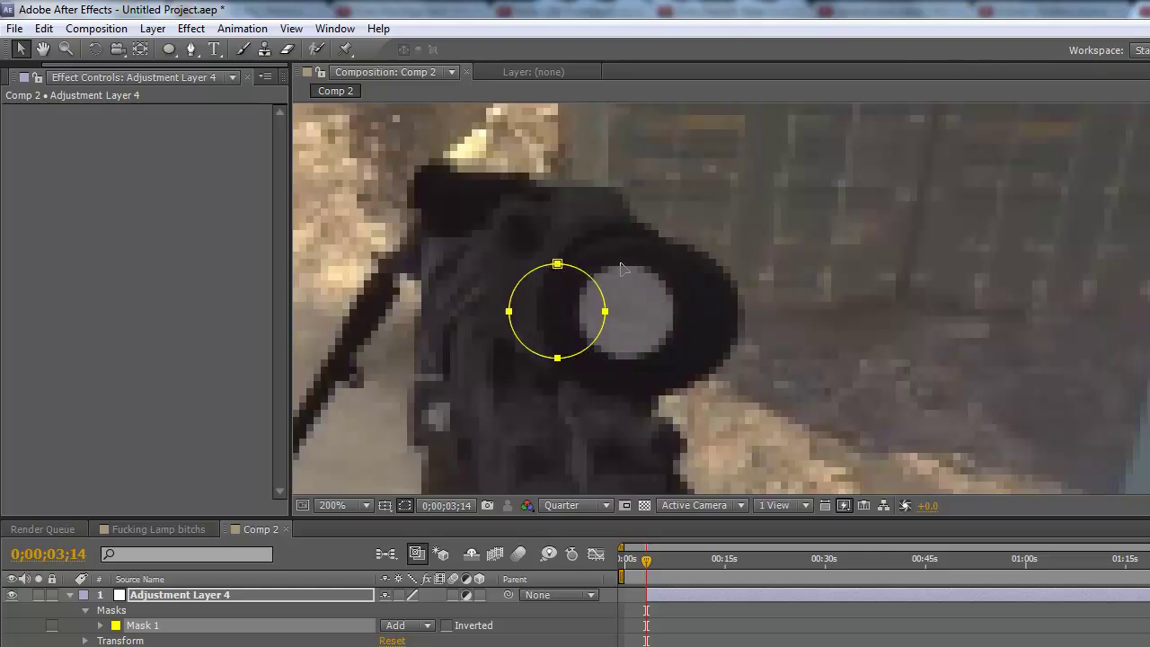
{"action": "key", "text": "shift+Right"}
{"action": "key", "text": "shift+Right"}
{"action": "key", "text": "shift+Right"}
{"action": "key", "text": "shift+Right"}
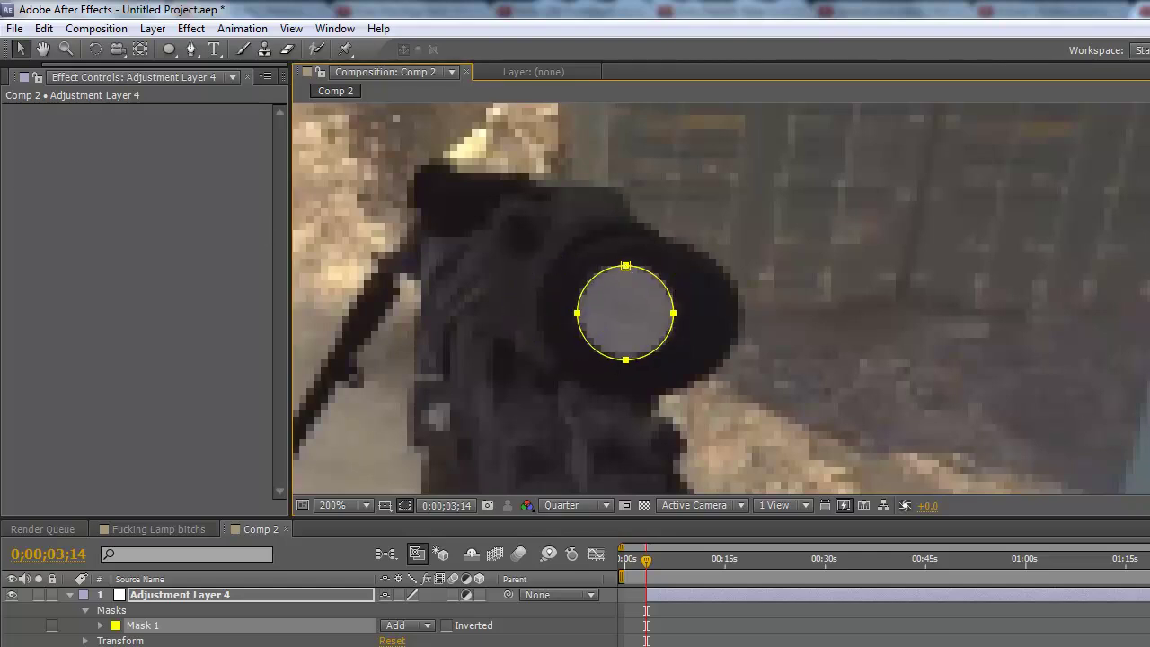
- Apply Hue/Saturation to Adjustment Layer 4 from Effects & Presets
{"action": "right_click", "coordinate": [90, 190]}
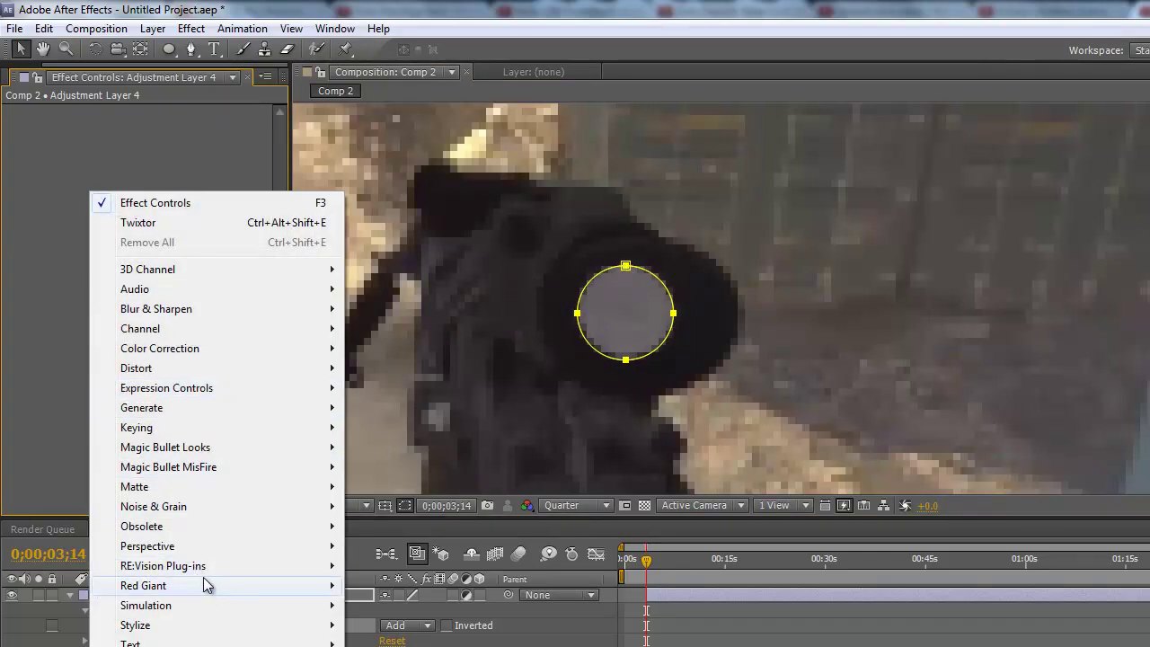
{"action": "key", "text": "Escape"}
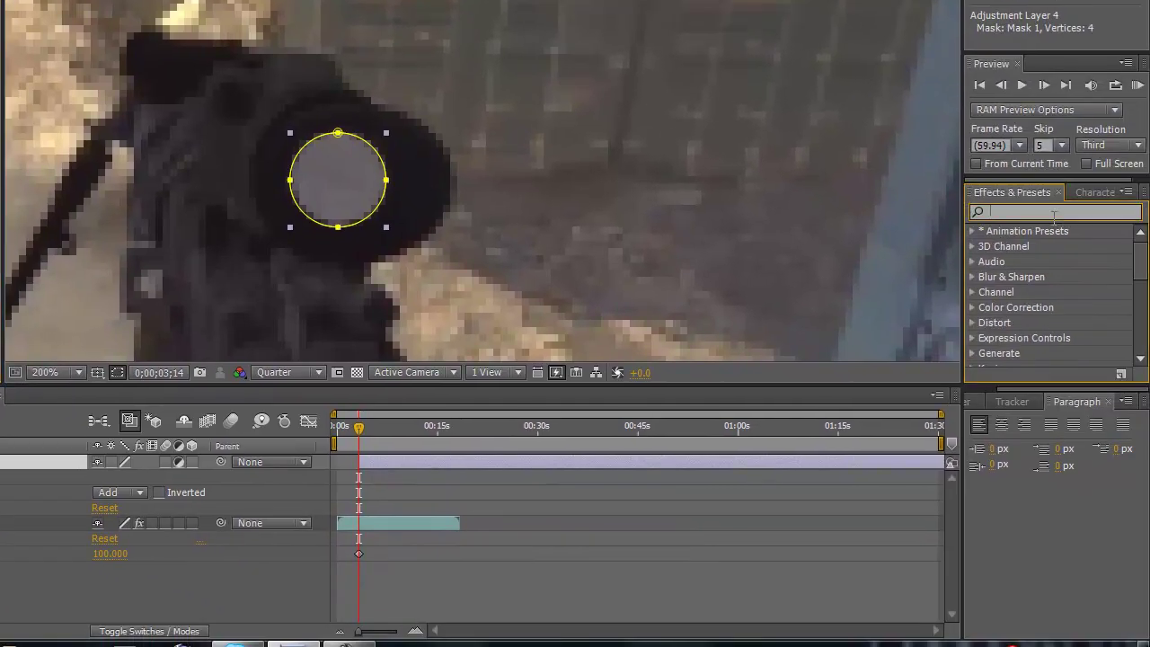
{"action": "left_click", "coordinate": [1054, 212]}
{"action": "type", "text": "hue"}
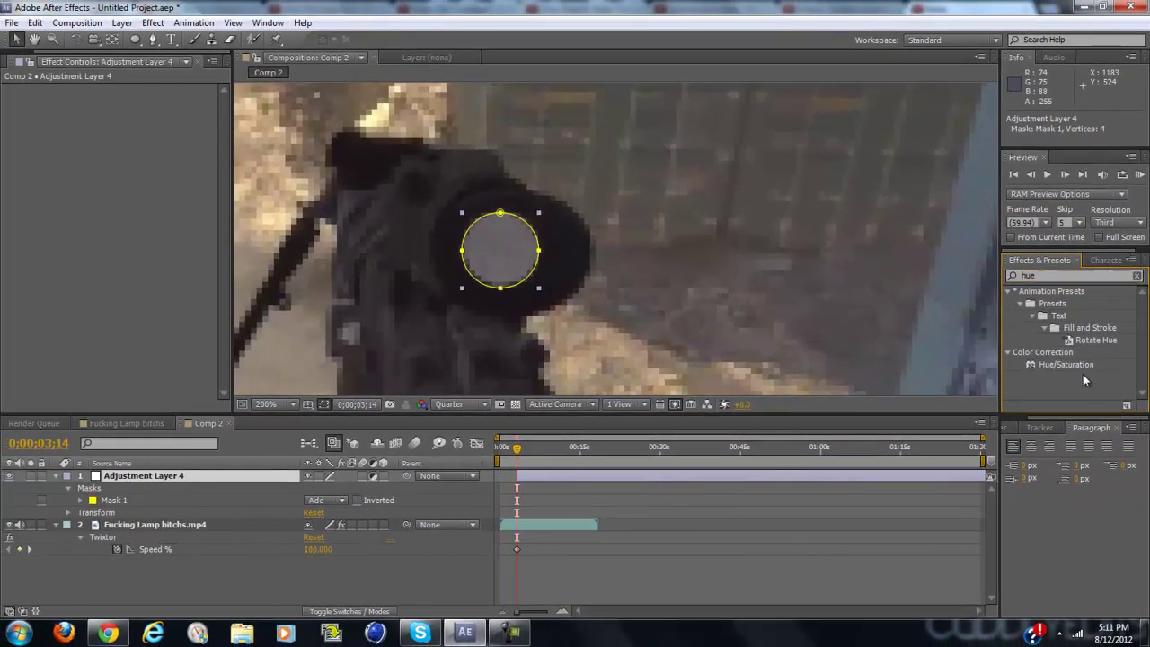
{"action": "left_click_drag", "start_coordinate": [1079, 366], "coordinate": [561, 476]}
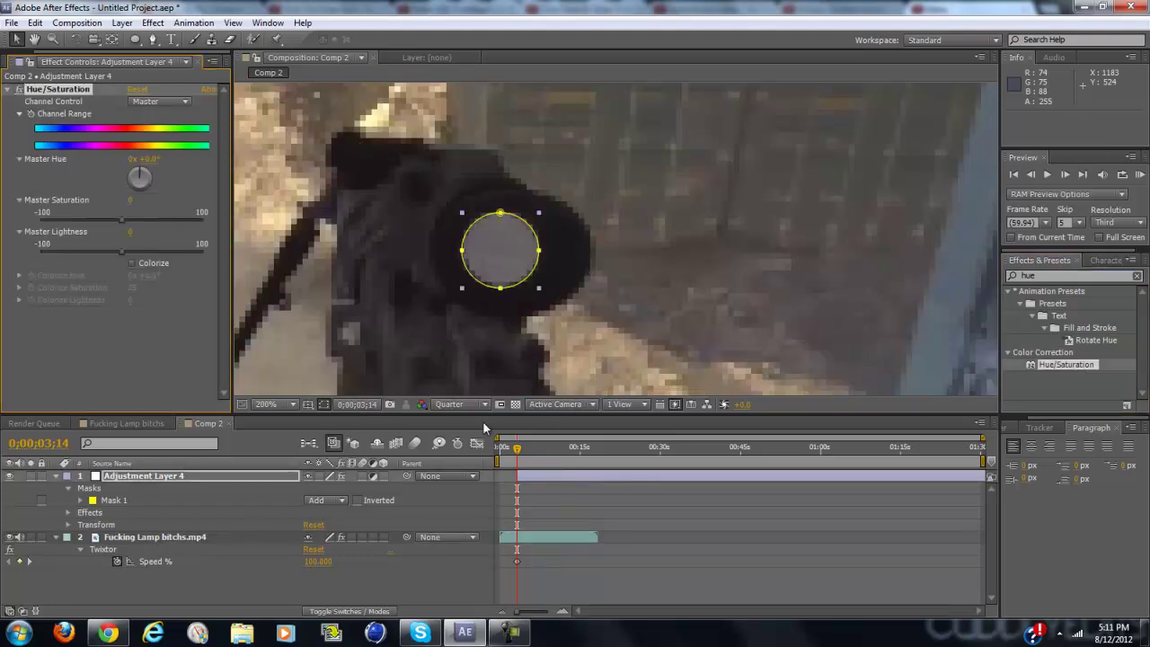
- Add Curves below Hue/Saturation and bend the curve upward to brighten the lens
{"action": "left_click", "coordinate": [1065, 276]}
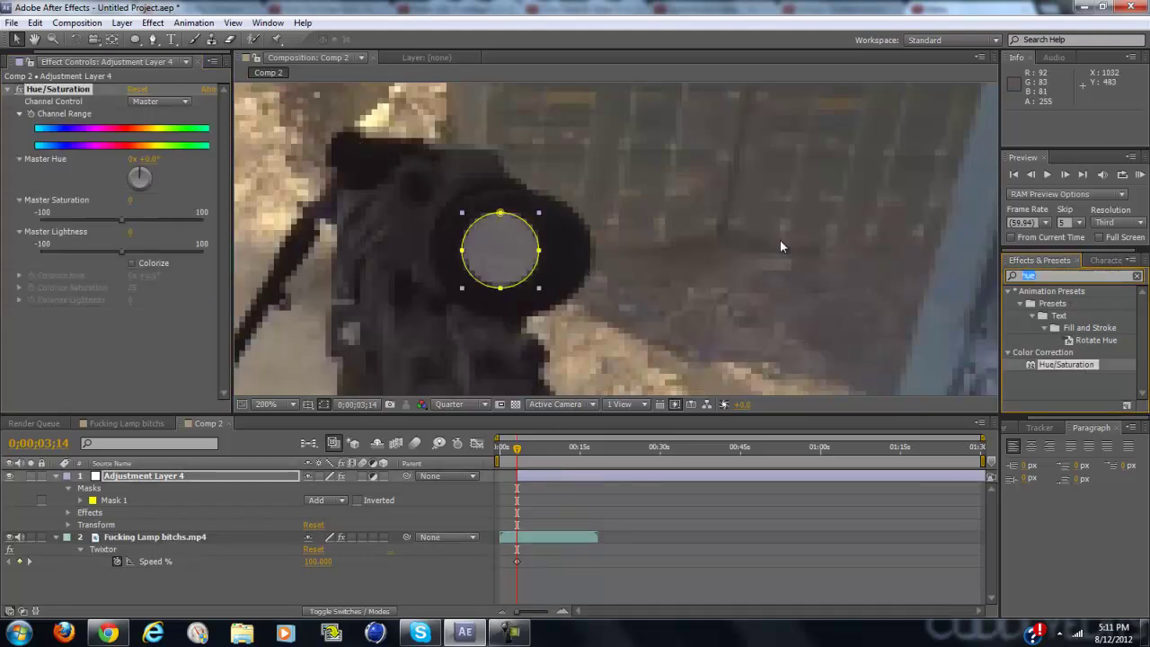
{"action": "type", "text": "curves"}
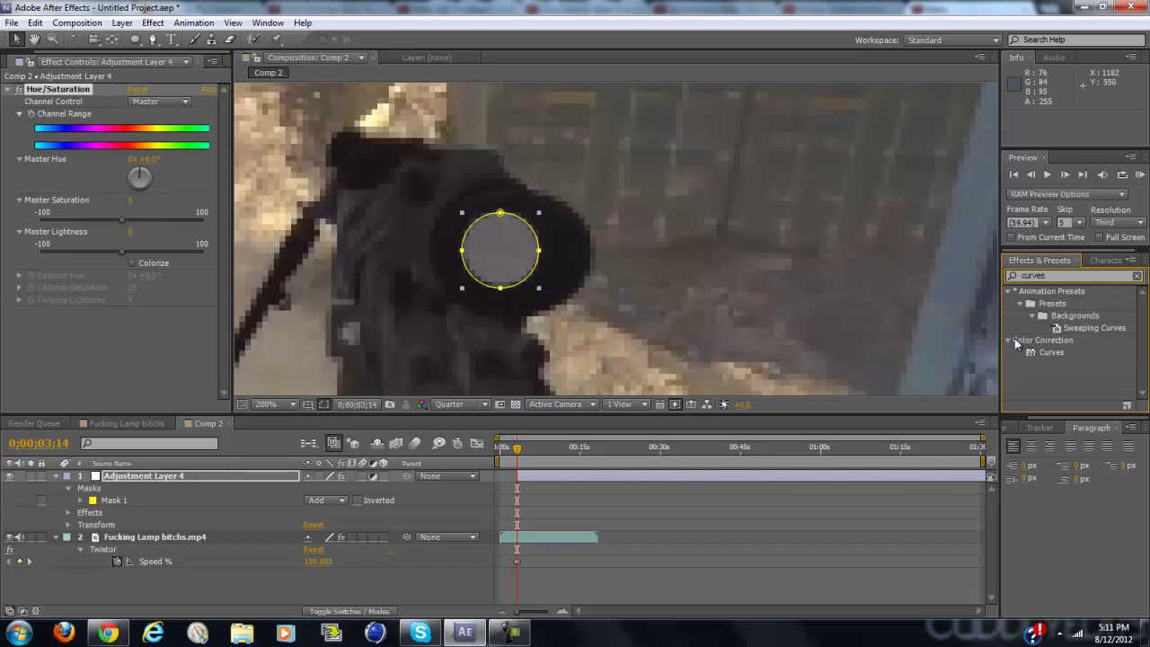
{"action": "left_click_drag", "start_coordinate": [1033, 351], "coordinate": [100, 325]}
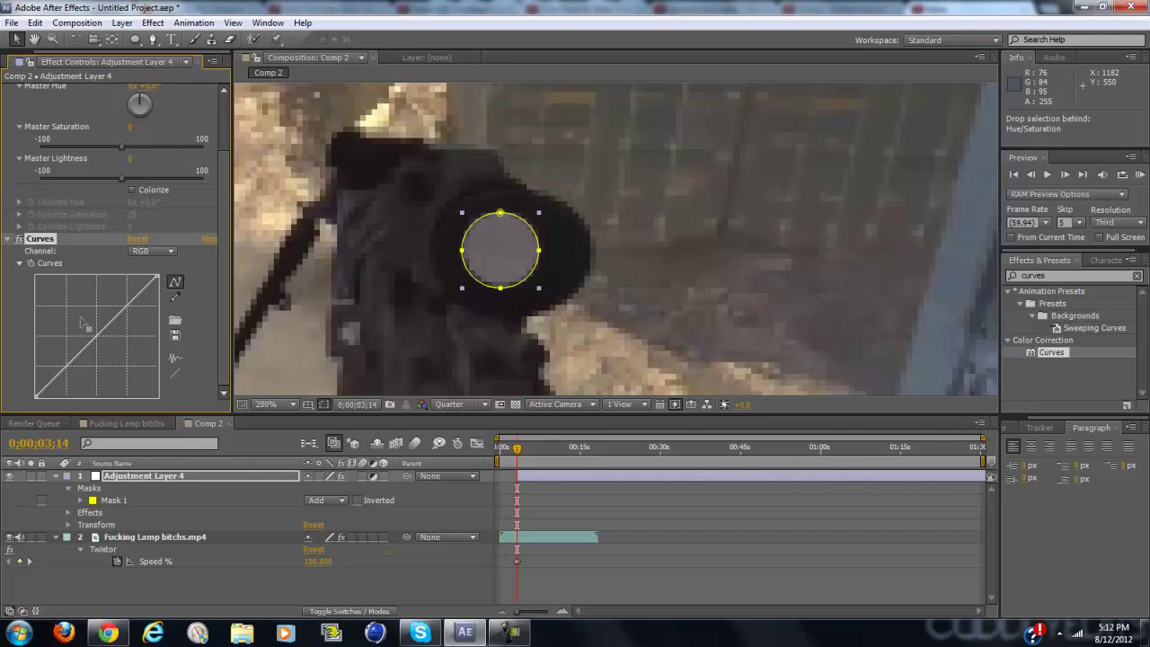
{"action": "mouse_move", "coordinate": [84, 324]}
{"action": "left_mouse_down"}
{"action": "mouse_move", "coordinate": [78, 312]}
{"action": "mouse_move", "coordinate": [90, 345]}
{"action": "mouse_move", "coordinate": [79, 321]}
{"action": "left_mouse_up"}
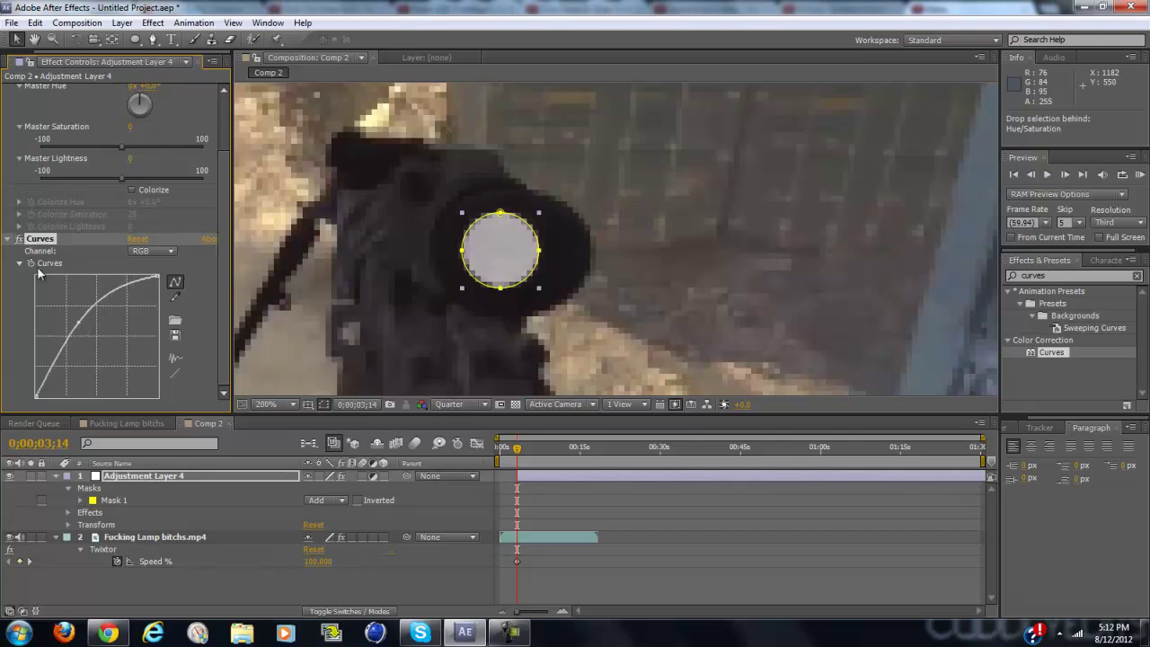
- Enable Colorize in Hue/Saturation so the masked lens tints reddish pink
{"action": "left_click", "coordinate": [7, 239]}
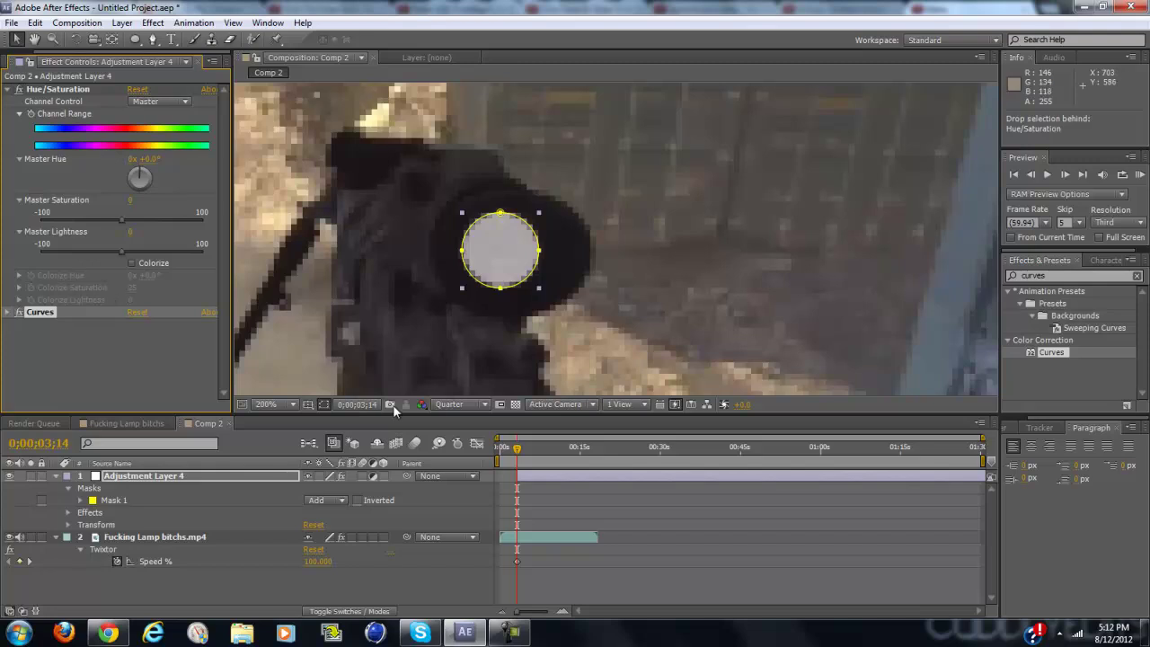
{"action": "left_click", "coordinate": [132, 262]}
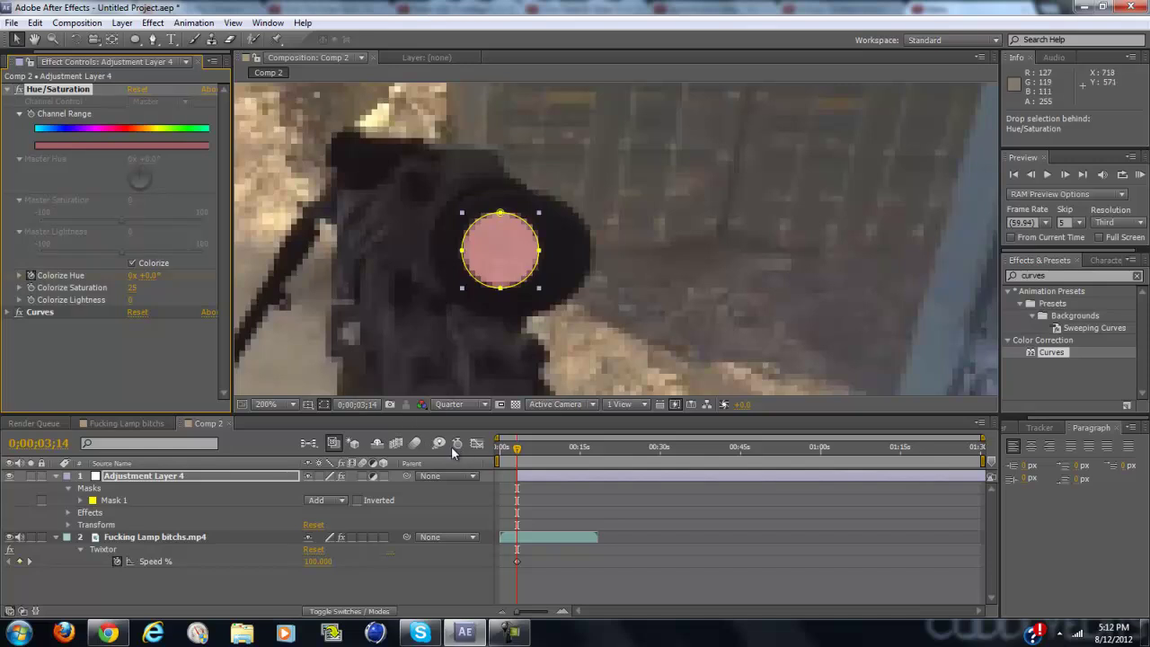
- Keyframe Colorize Hue to 2x+0.0° at 0;00;05;31 and scrub to preview the colour cycling
{"action": "left_click_drag", "start_coordinate": [521, 449], "coordinate": [536, 446]}
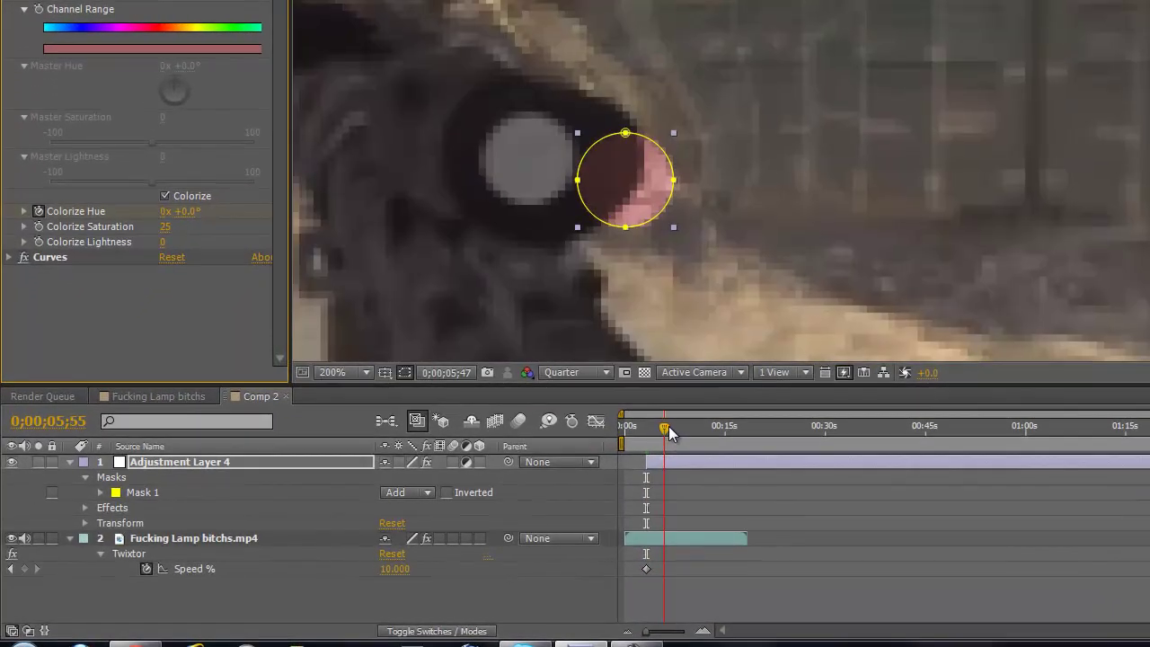
{"action": "left_click_drag", "start_coordinate": [668, 426], "coordinate": [676, 425]}
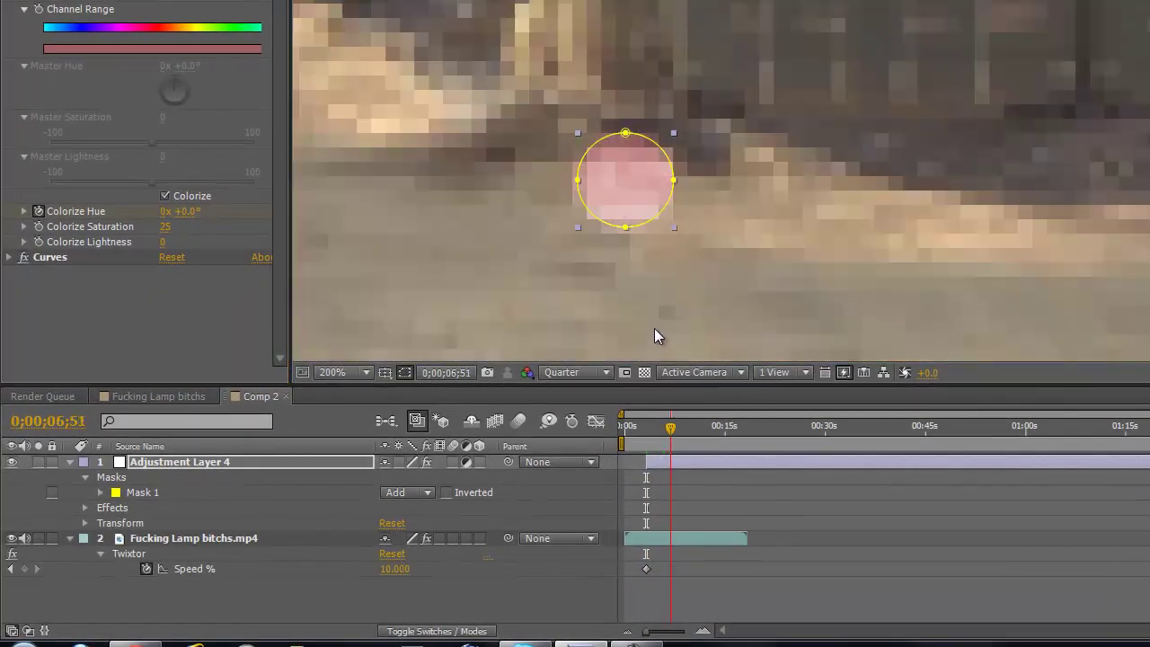
{"action": "scroll", "coordinate": [646, 300], "scroll_direction": "down", "scroll_amount": 1}
{"action": "scroll", "coordinate": [649, 293], "scroll_direction": "down", "scroll_amount": 1}
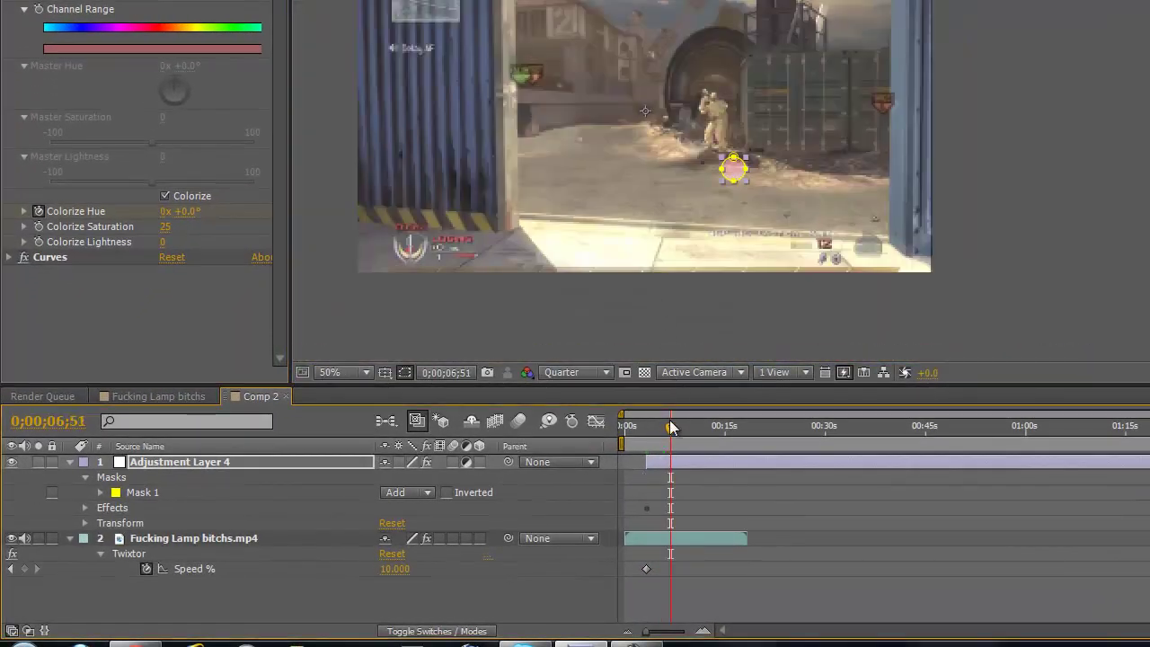
{"action": "left_click_drag", "start_coordinate": [670, 427], "coordinate": [662, 422]}
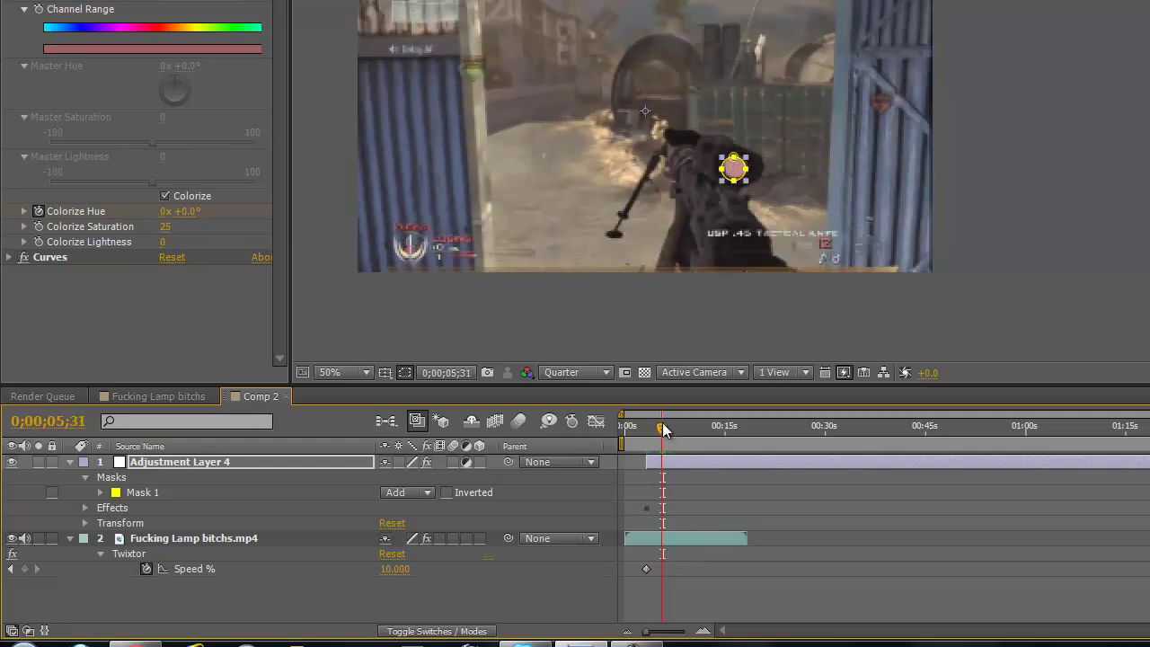
{"action": "left_click", "coordinate": [164, 212]}
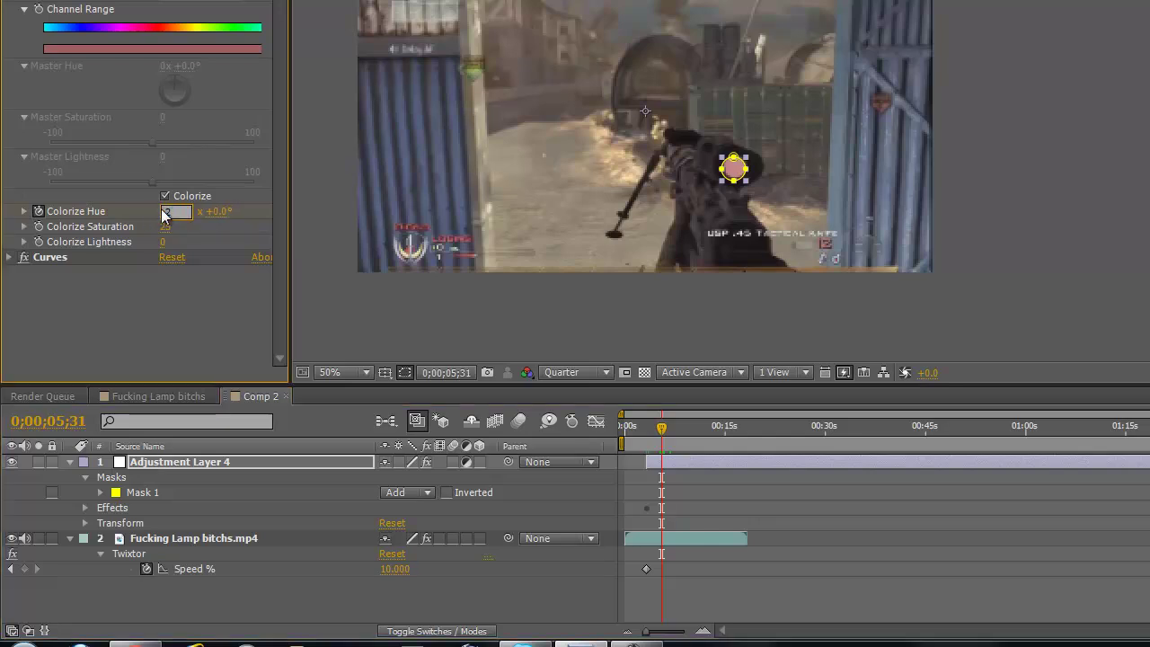
{"action": "type", "text": "2"}
{"action": "key", "text": "Return"}
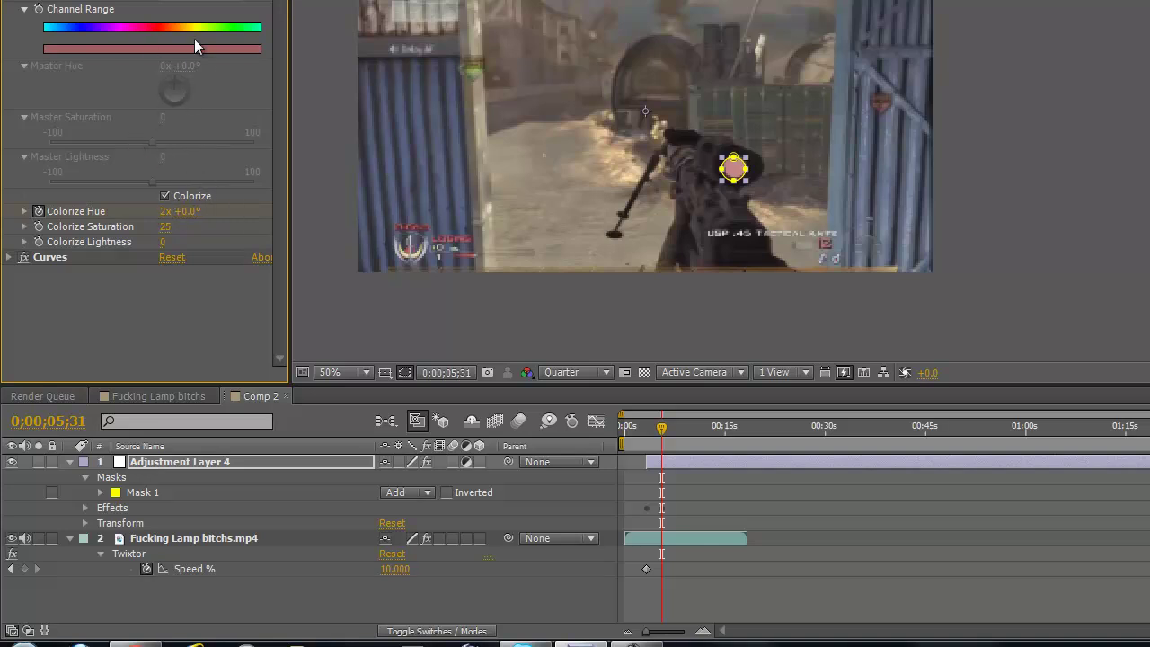
{"action": "left_click", "coordinate": [650, 425]}
{"action": "mouse_move", "coordinate": [650, 423]}
{"action": "left_mouse_down"}
{"action": "mouse_move", "coordinate": [660, 425]}
{"action": "mouse_move", "coordinate": [648, 426]}
{"action": "left_mouse_up"}
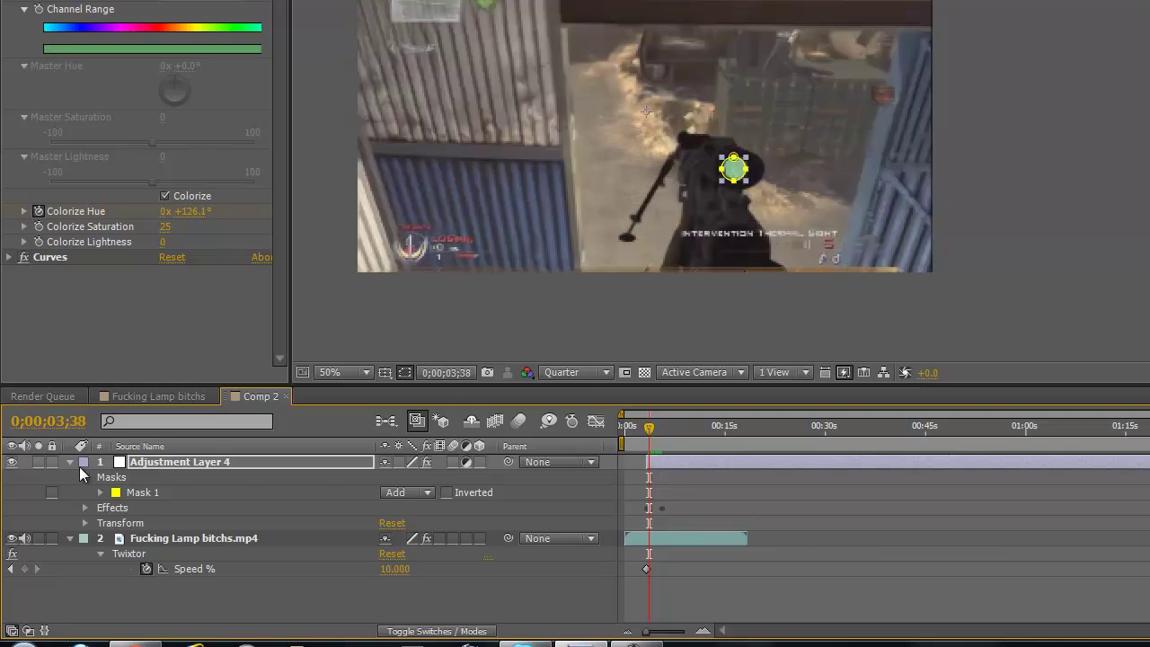
- Set a Mask Path keyframe on Mask 1 at 0;00;03;22 and zoom the viewer to 200%
{"action": "left_click", "coordinate": [101, 492]}
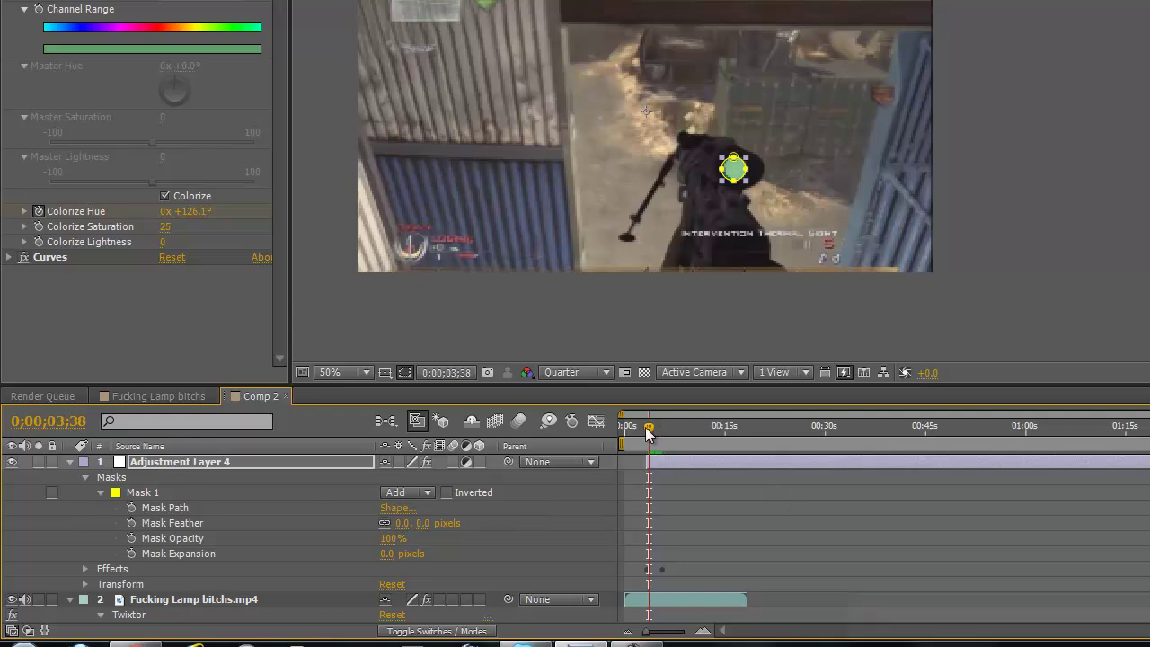
{"action": "left_click_drag", "start_coordinate": [658, 422], "coordinate": [648, 430]}
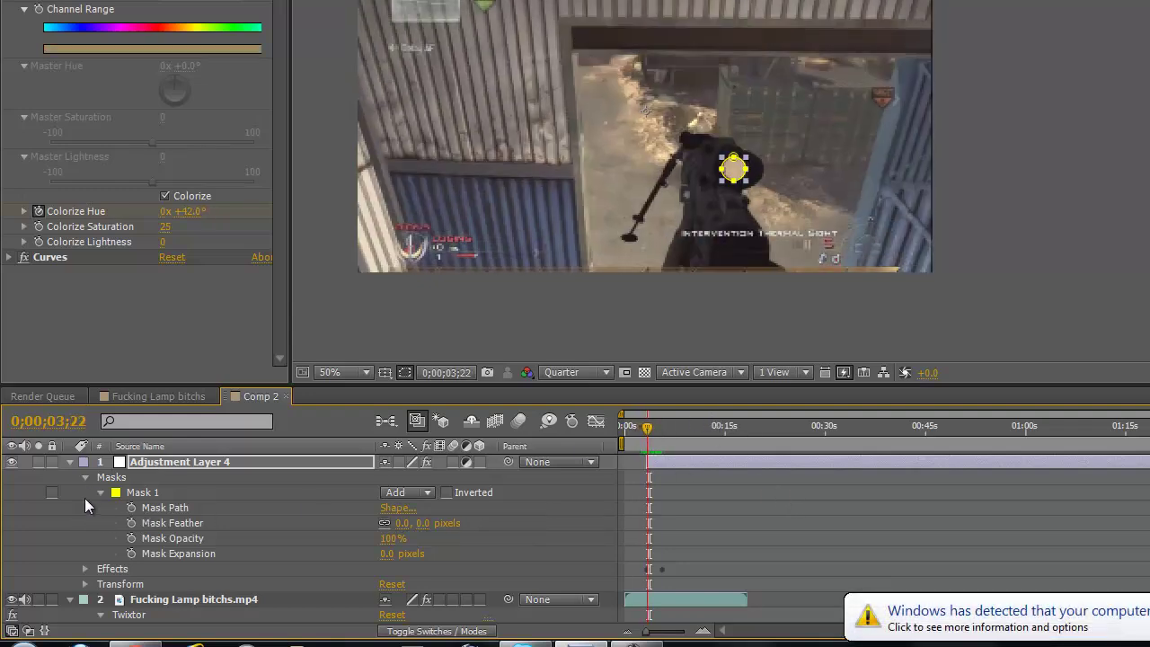
{"action": "left_click", "coordinate": [131, 508]}
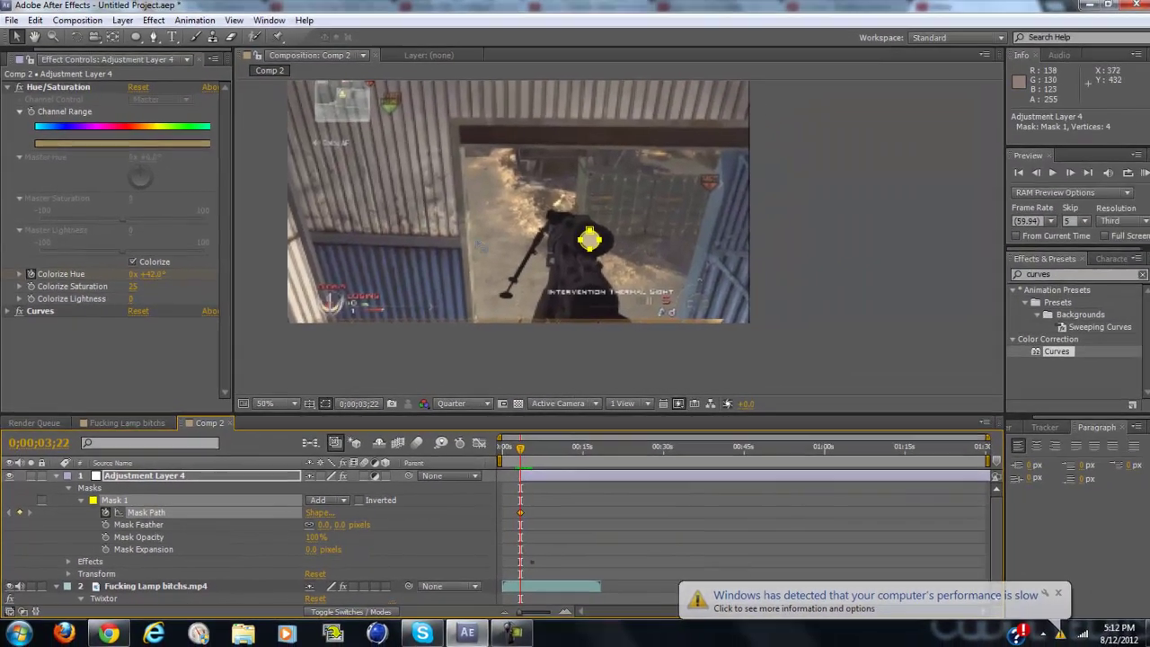
{"action": "scroll", "coordinate": [559, 211], "scroll_direction": "up", "scroll_amount": 3}
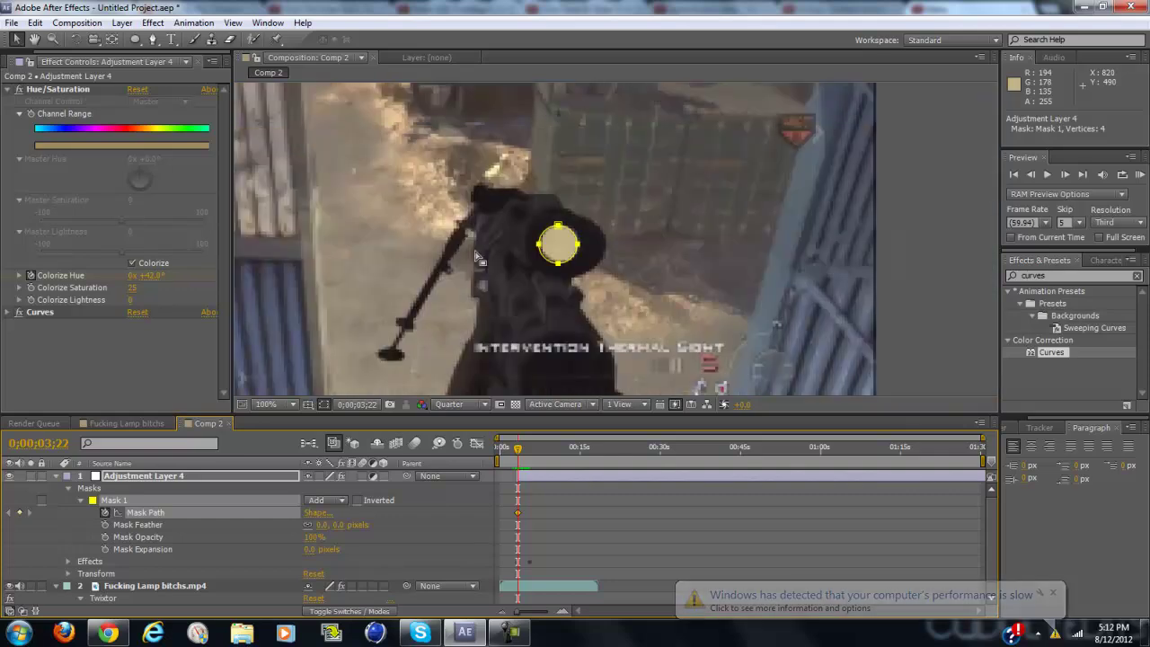
- Move the mask onto the scope lens at later frames, adding Mask Path keyframes up to 0;00;05;39
{"action": "left_click_drag", "start_coordinate": [605, 269], "coordinate": [625, 282]}
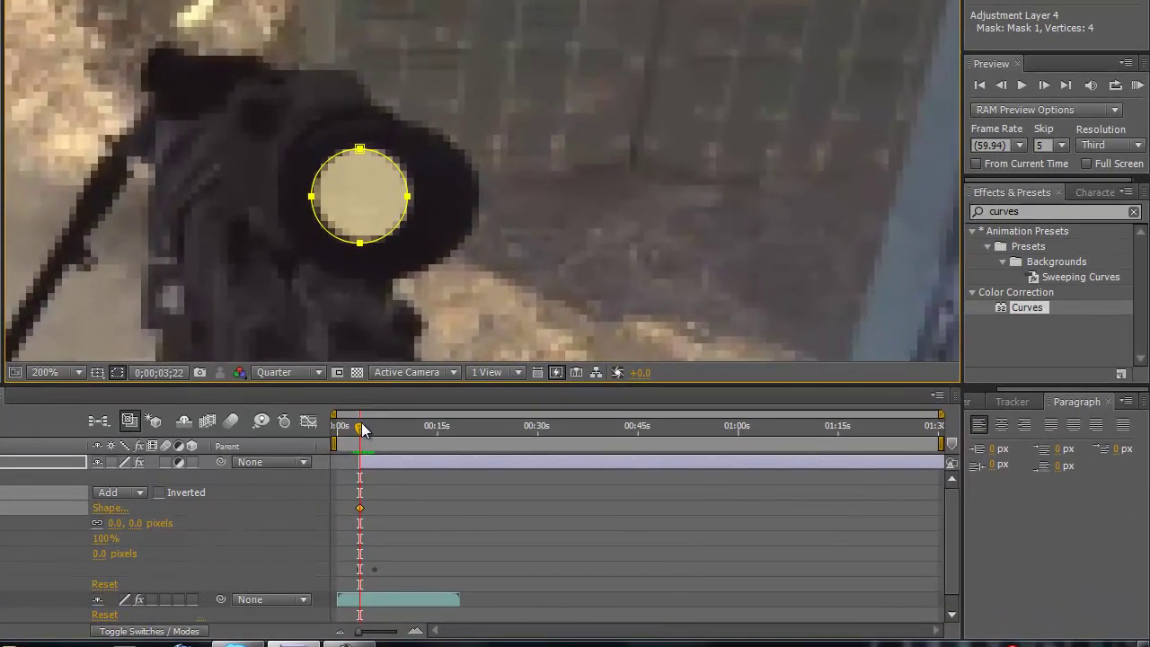
{"action": "left_click_drag", "start_coordinate": [361, 422], "coordinate": [371, 420]}
{"action": "left_click_drag", "start_coordinate": [359, 153], "coordinate": [373, 148]}
{"action": "left_click_drag", "start_coordinate": [364, 435], "coordinate": [372, 425]}
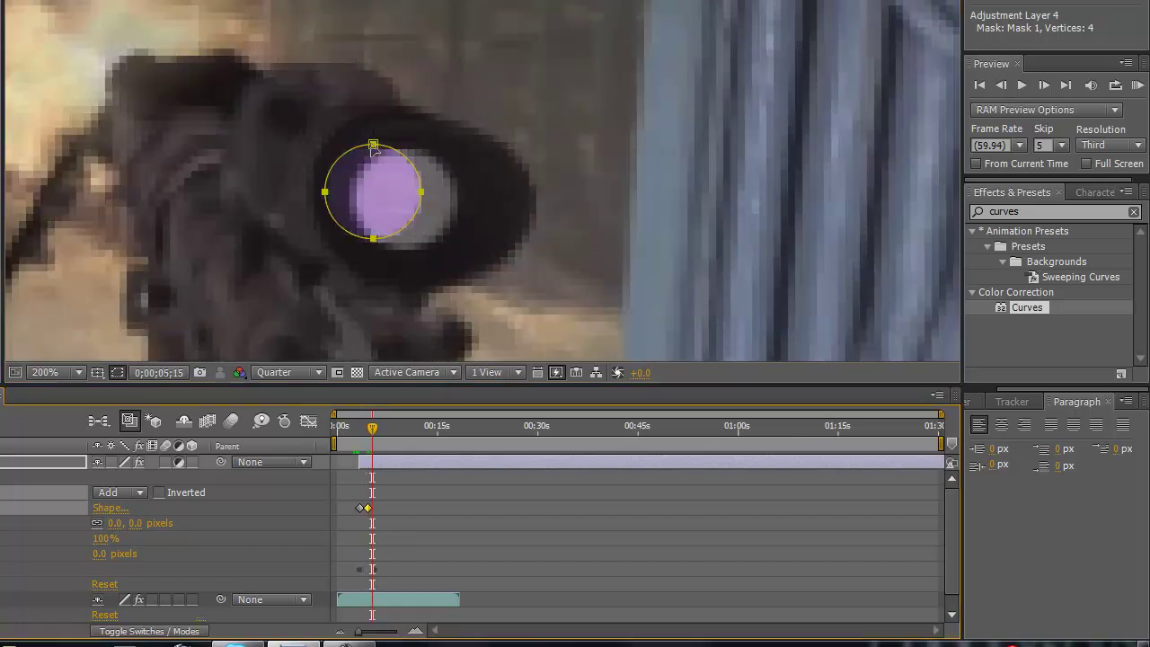
{"action": "left_click_drag", "start_coordinate": [366, 151], "coordinate": [406, 151]}
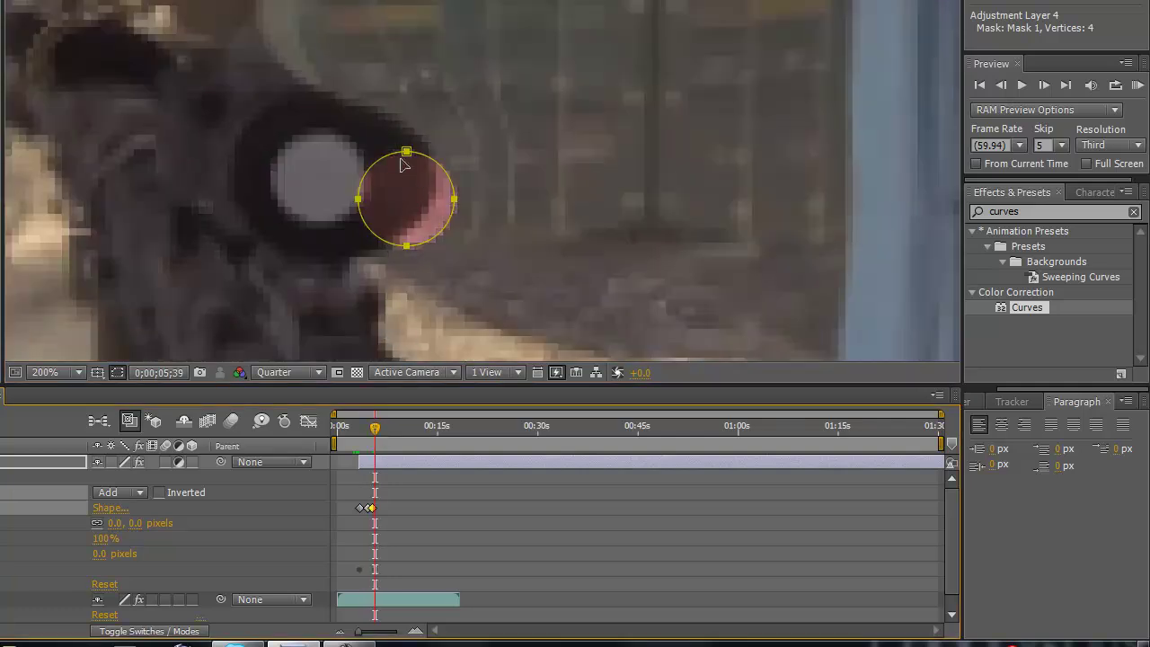
{"action": "left_click_drag", "start_coordinate": [408, 155], "coordinate": [357, 143]}
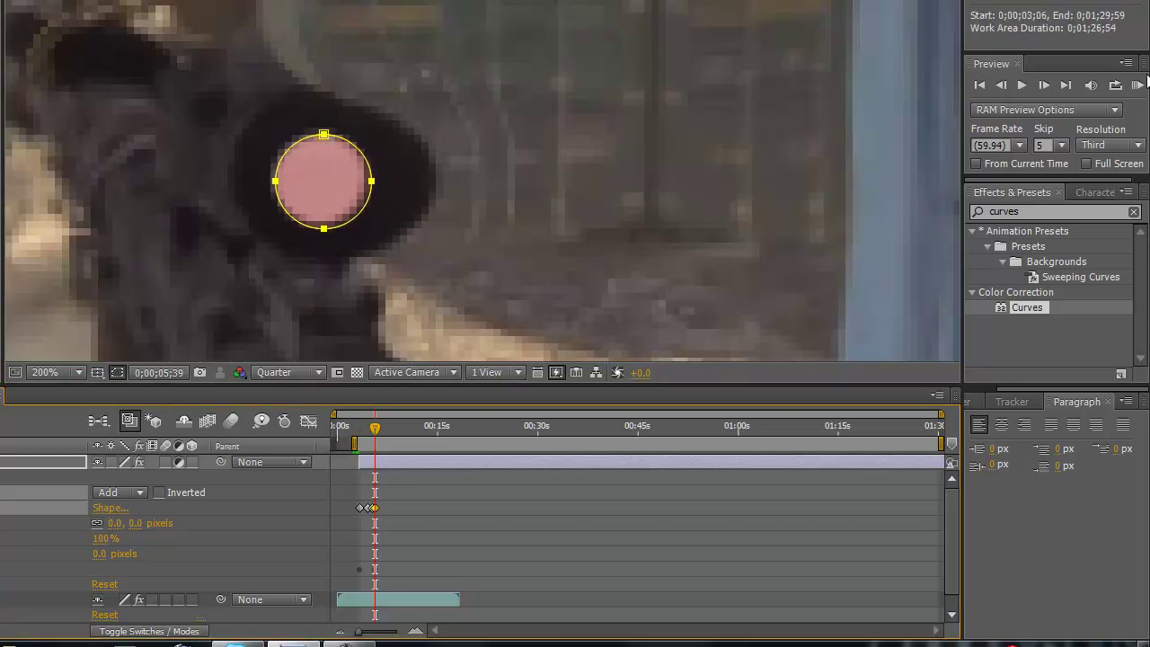
- RAM-preview the colour-cycling scope lens, then zoom the timeline to show 0–11 s
{"action": "left_click", "coordinate": [1139, 85]}
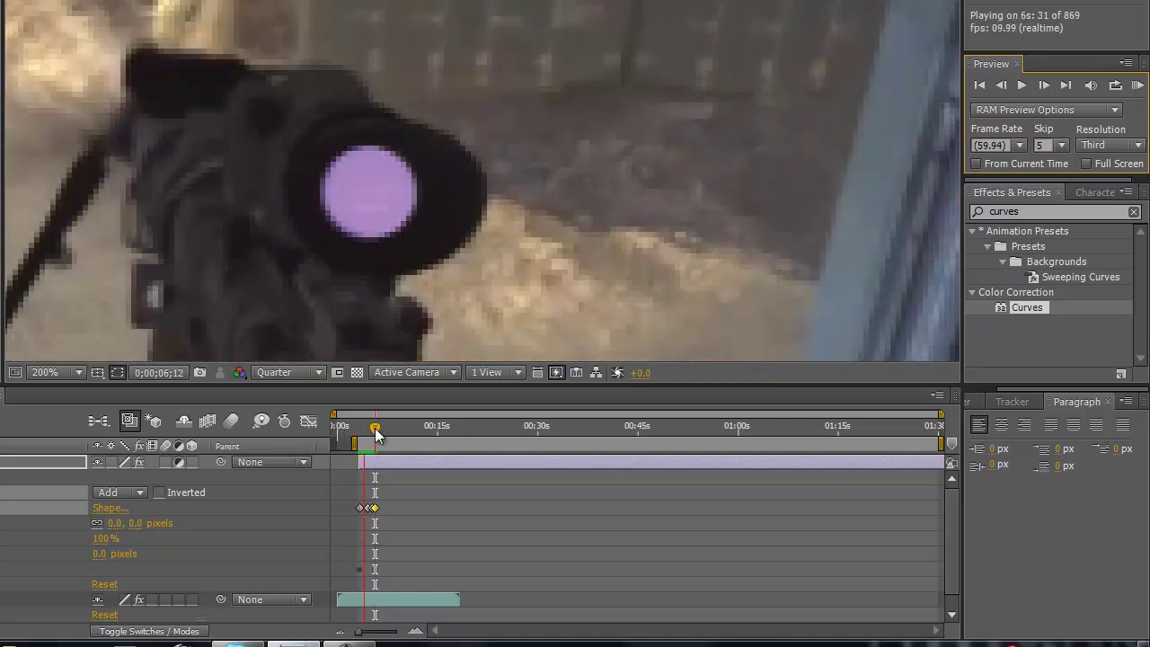
{"action": "left_click", "coordinate": [375, 431]}
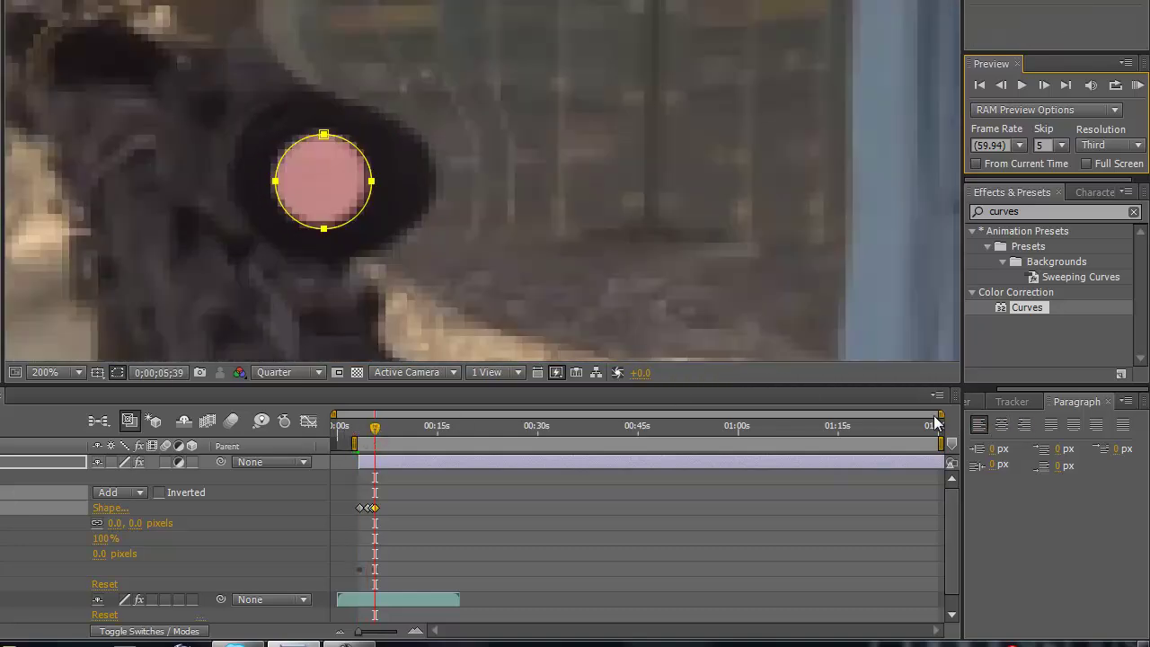
{"action": "scroll", "coordinate": [621, 432], "scroll_direction": "up", "scroll_amount": 8}
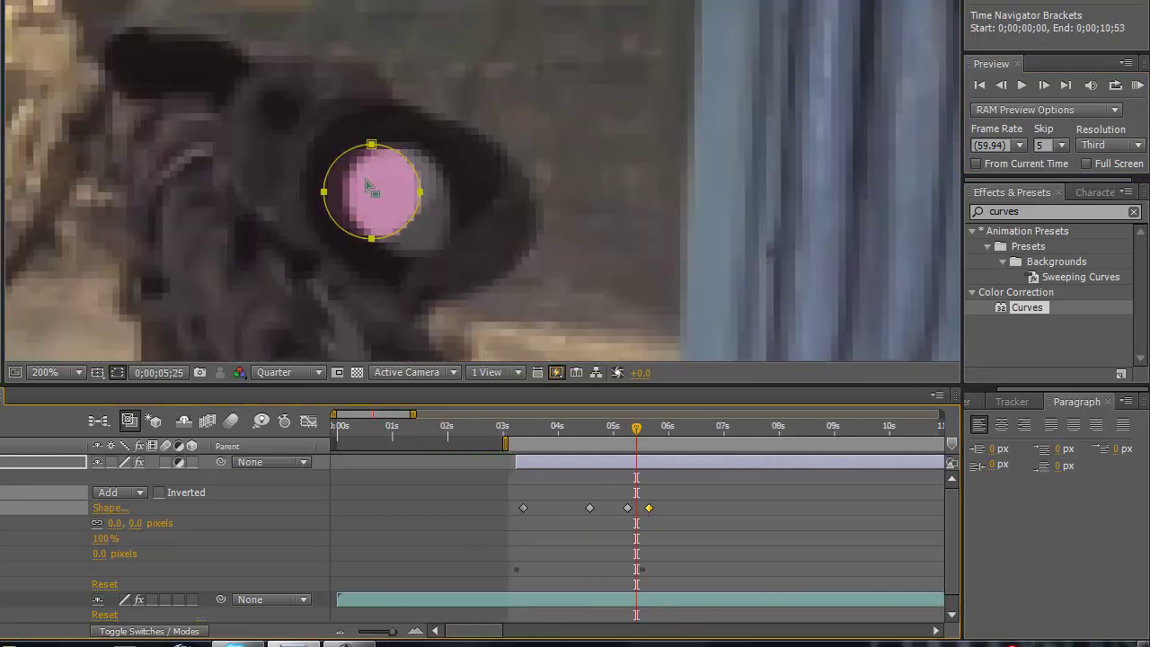
- Recentre Mask 1 on the scope lens around 4–5.5 s, adding Mask Path keyframes near 0;00;05;25
{"action": "left_click_drag", "start_coordinate": [372, 144], "coordinate": [404, 155]}
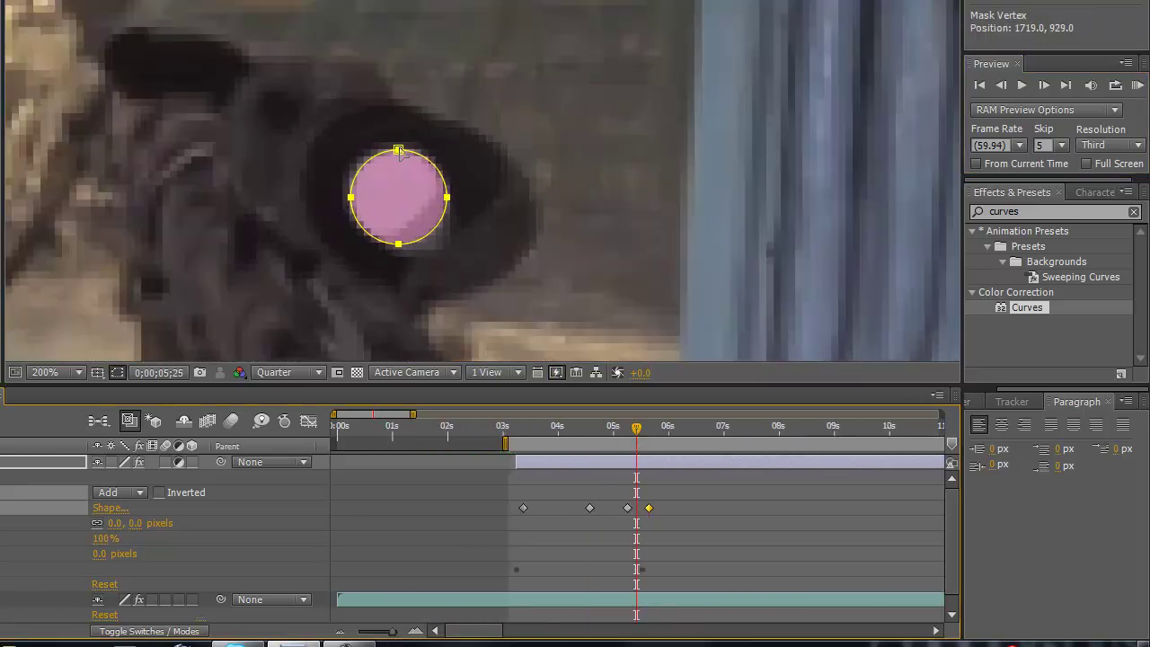
{"action": "left_click_drag", "start_coordinate": [636, 434], "coordinate": [604, 413]}
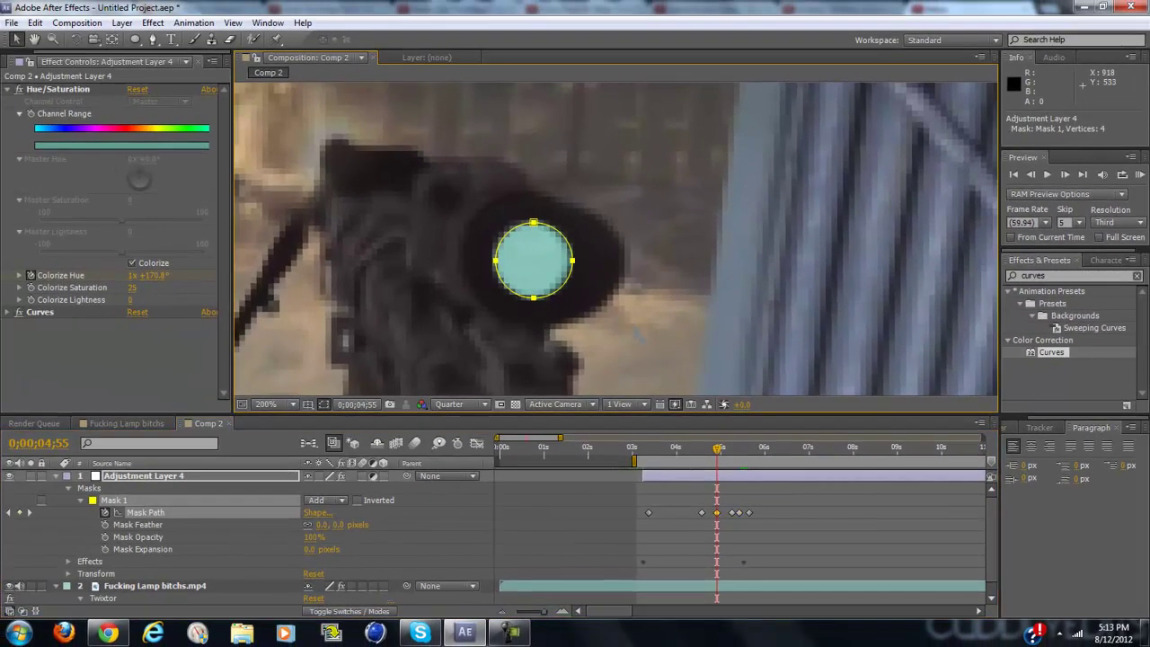
{"action": "scroll", "coordinate": [483, 176], "scroll_direction": "down", "scroll_amount": 1}
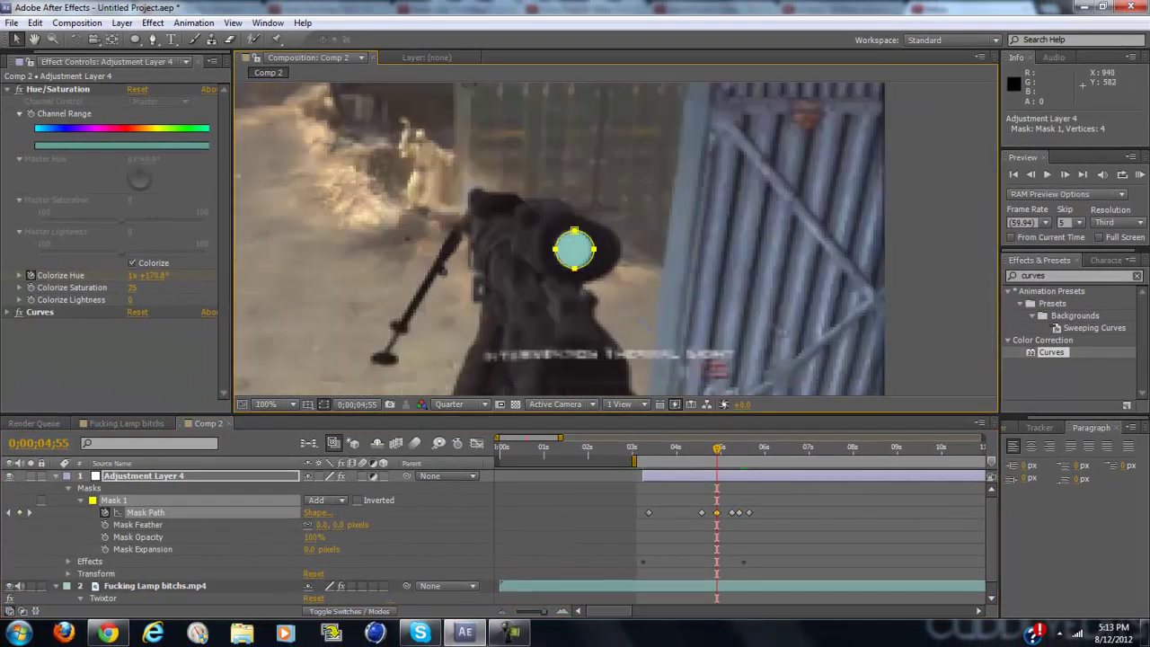
{"action": "left_click_drag", "start_coordinate": [719, 449], "coordinate": [730, 448]}
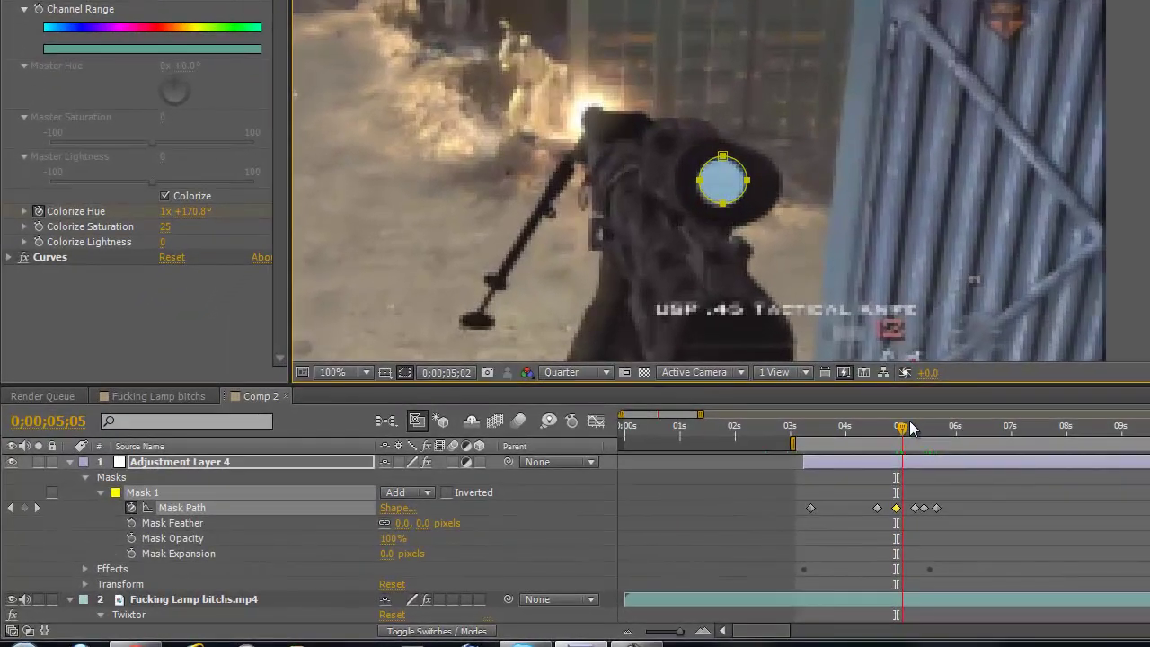
{"action": "left_click_drag", "start_coordinate": [910, 427], "coordinate": [935, 423]}
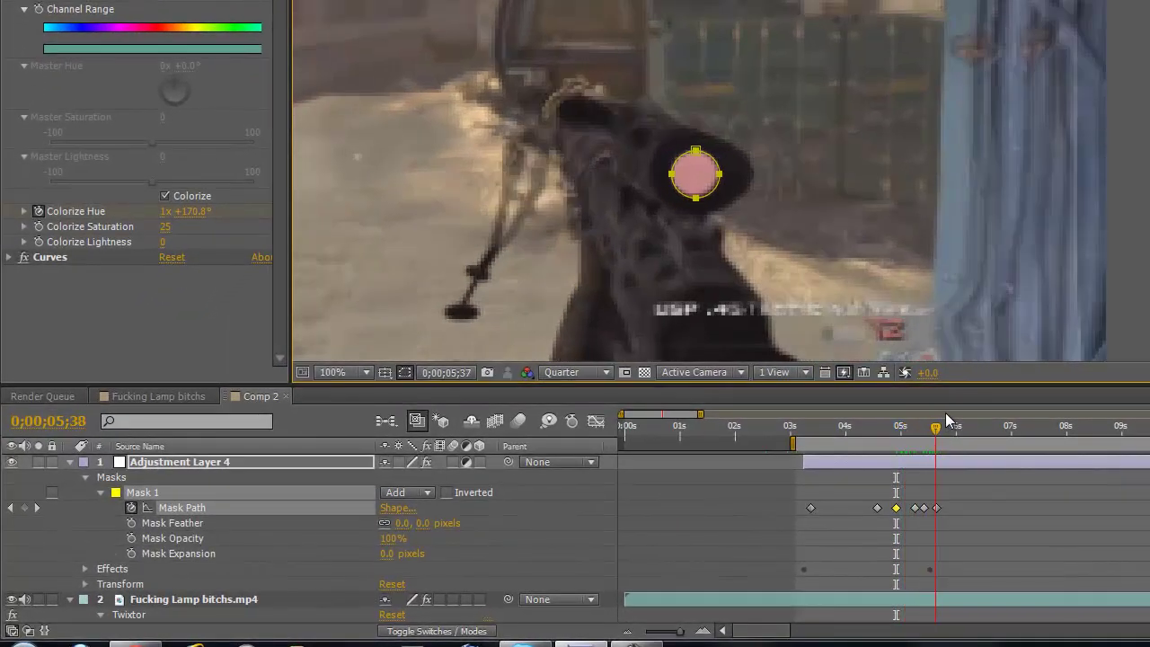
{"action": "left_click", "coordinate": [860, 426]}
{"action": "left_click_drag", "start_coordinate": [812, 433], "coordinate": [926, 412]}
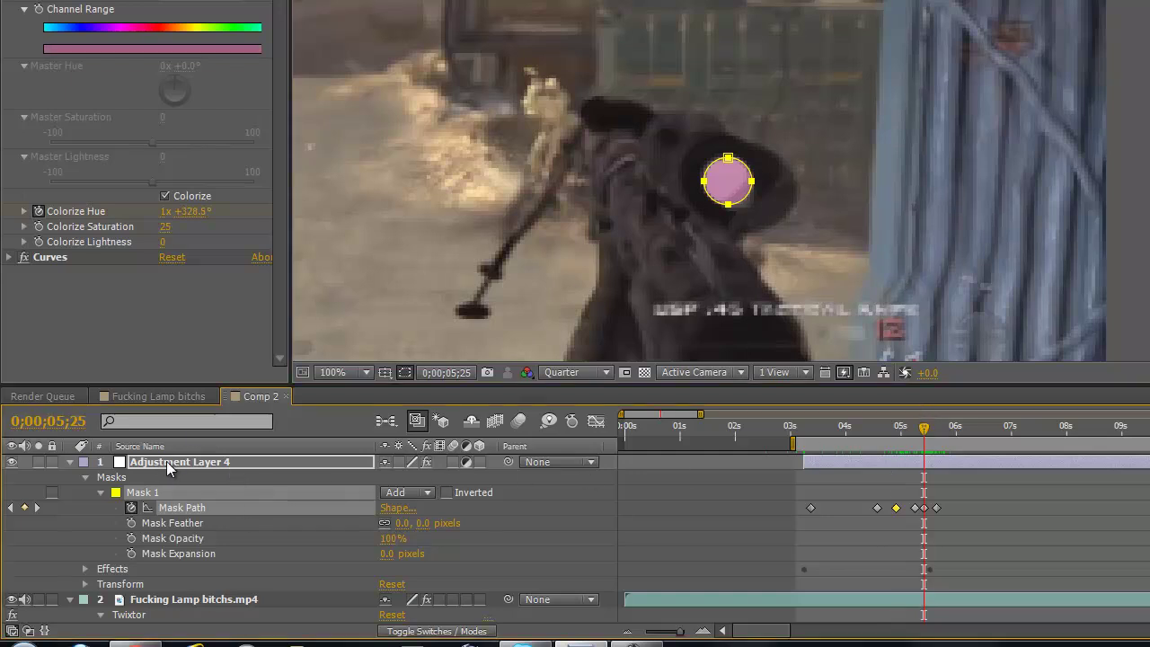
- Keyframe Adjustment Layer 4's Opacity from 100% at 5;25 to 0% at 5;35, then play the fade
{"action": "key", "text": "t"}
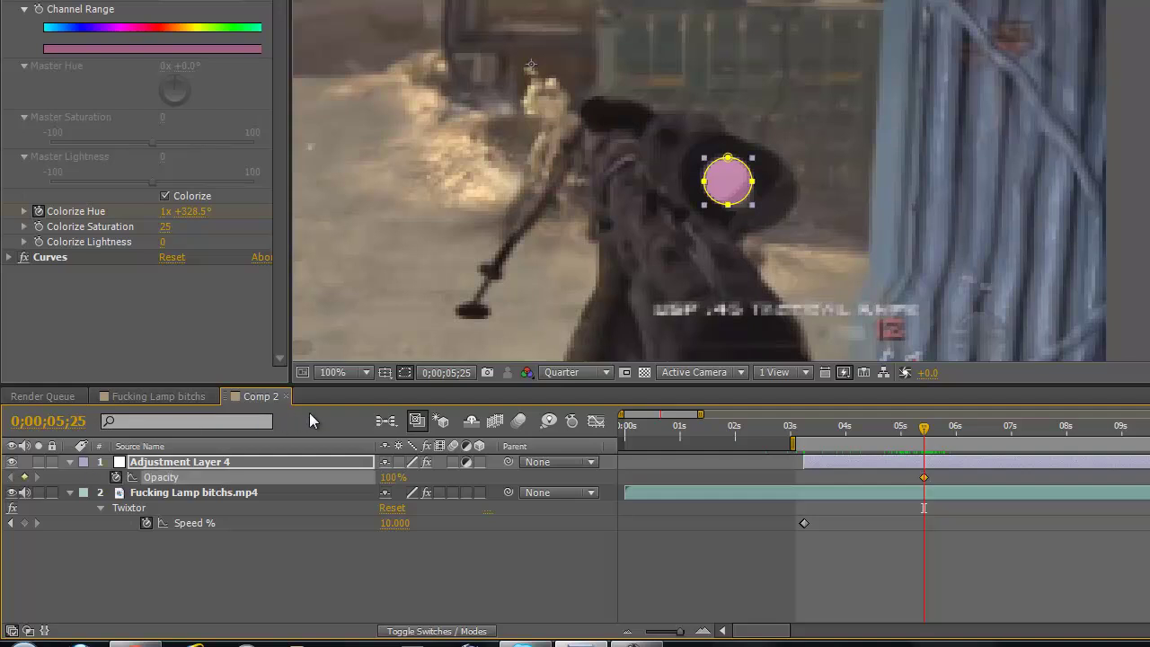
{"action": "left_click_drag", "start_coordinate": [928, 435], "coordinate": [931, 433]}
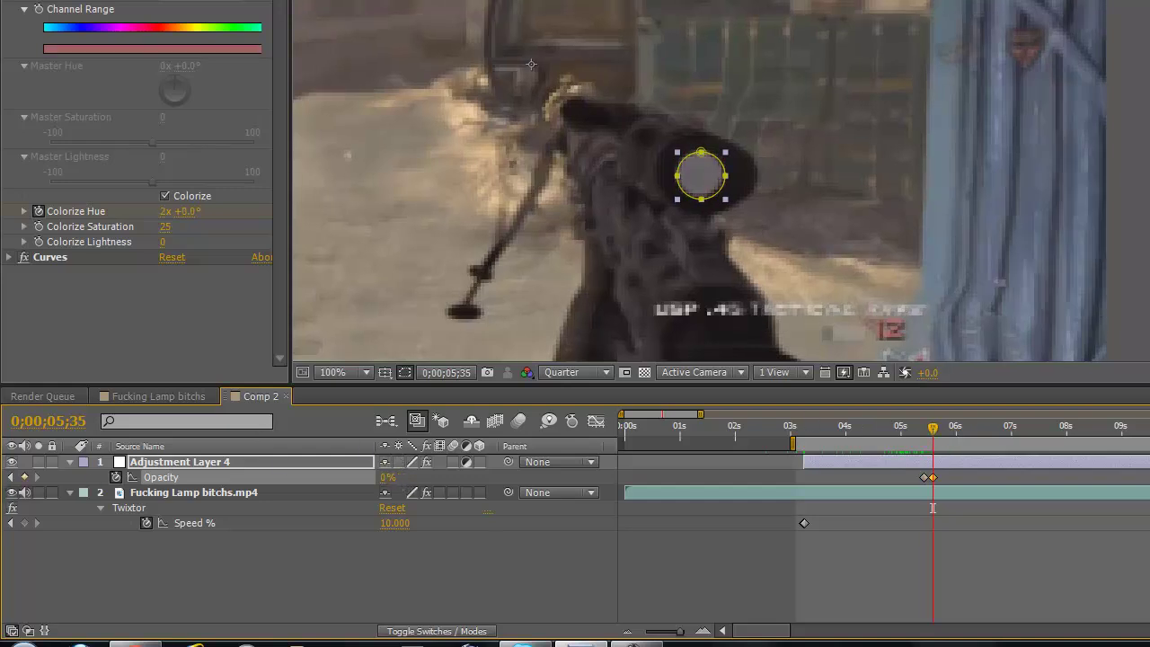
{"action": "key", "text": "space"}
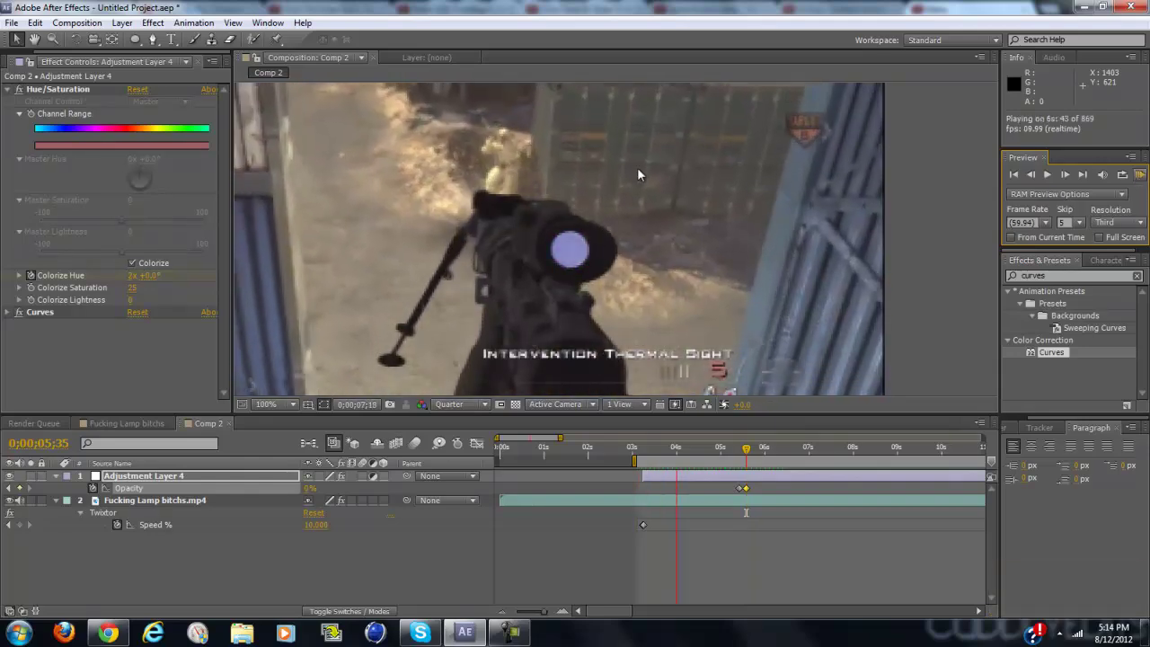
- Stop the RAM preview, set magnification to Fit up to 100%, and scrub through the colour-cycling lens
{"action": "left_click", "coordinate": [646, 446]}
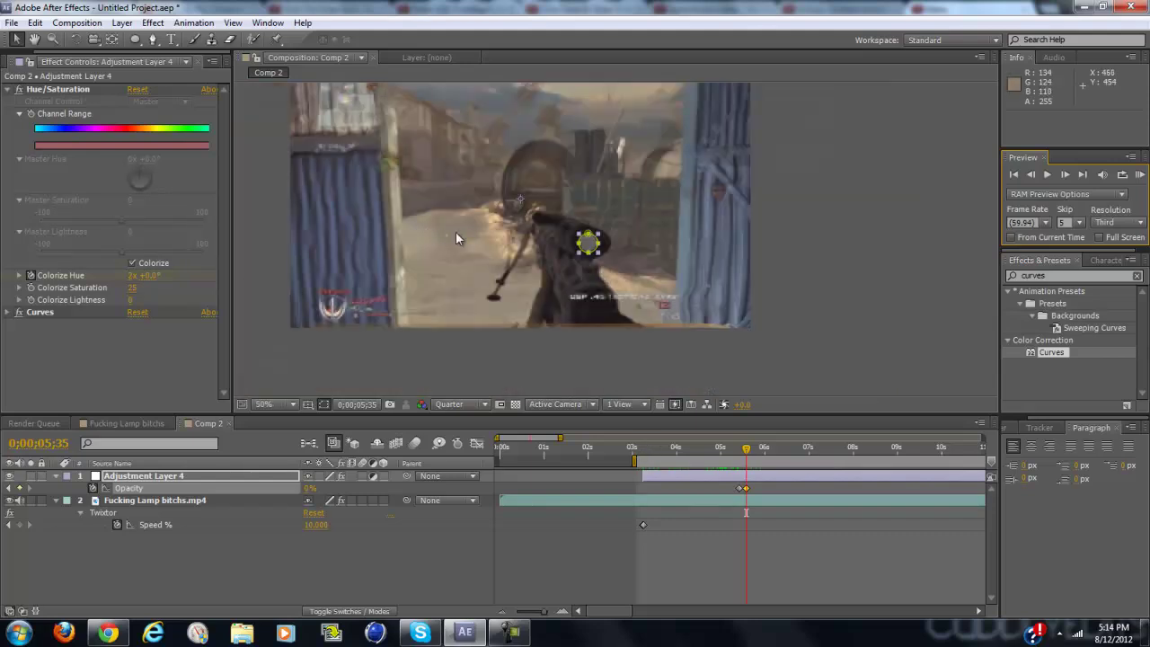
{"action": "left_click", "coordinate": [268, 404]}
{"action": "left_click", "coordinate": [332, 161]}
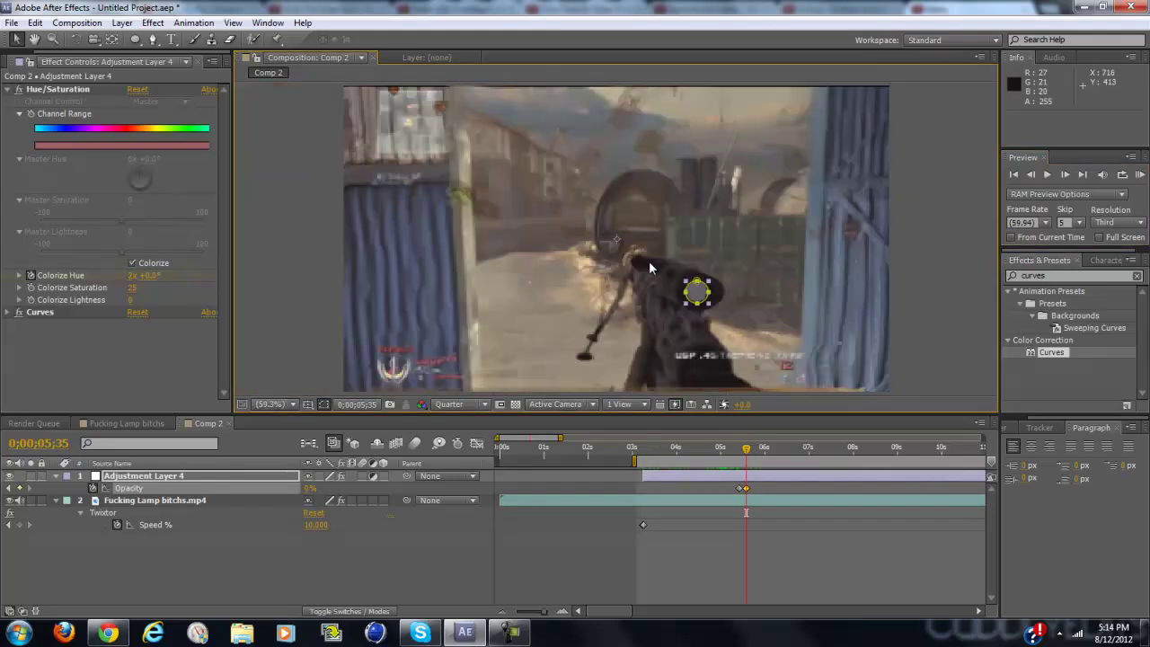
{"action": "left_click_drag", "start_coordinate": [634, 453], "coordinate": [650, 451]}
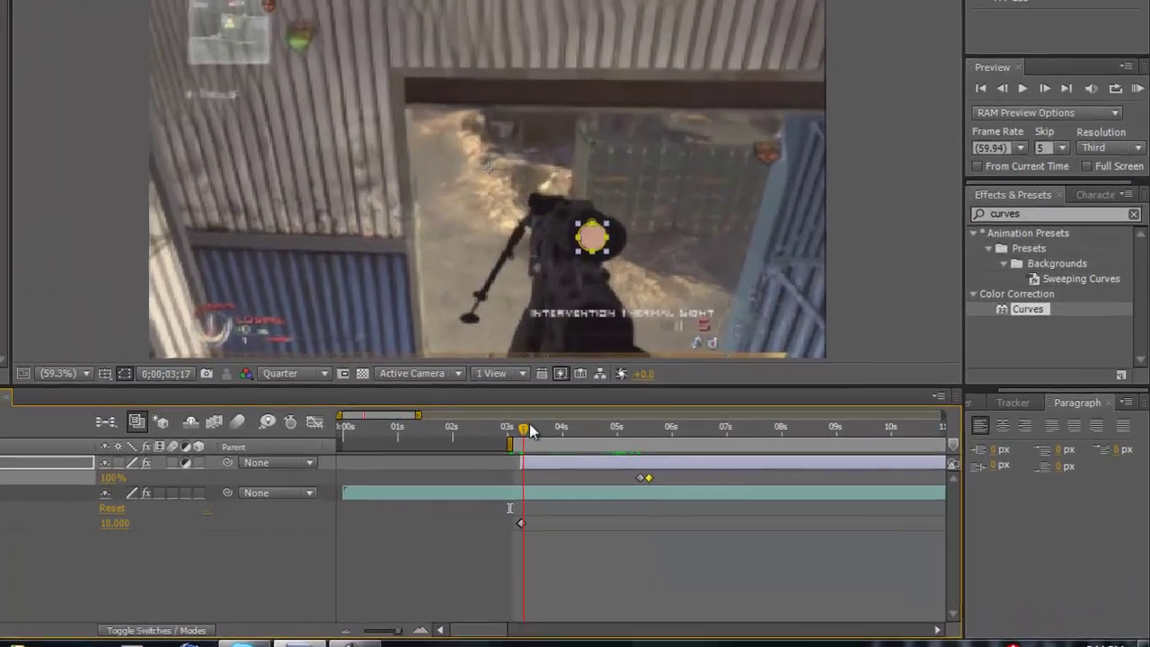
{"action": "left_click_drag", "start_coordinate": [530, 431], "coordinate": [579, 426]}
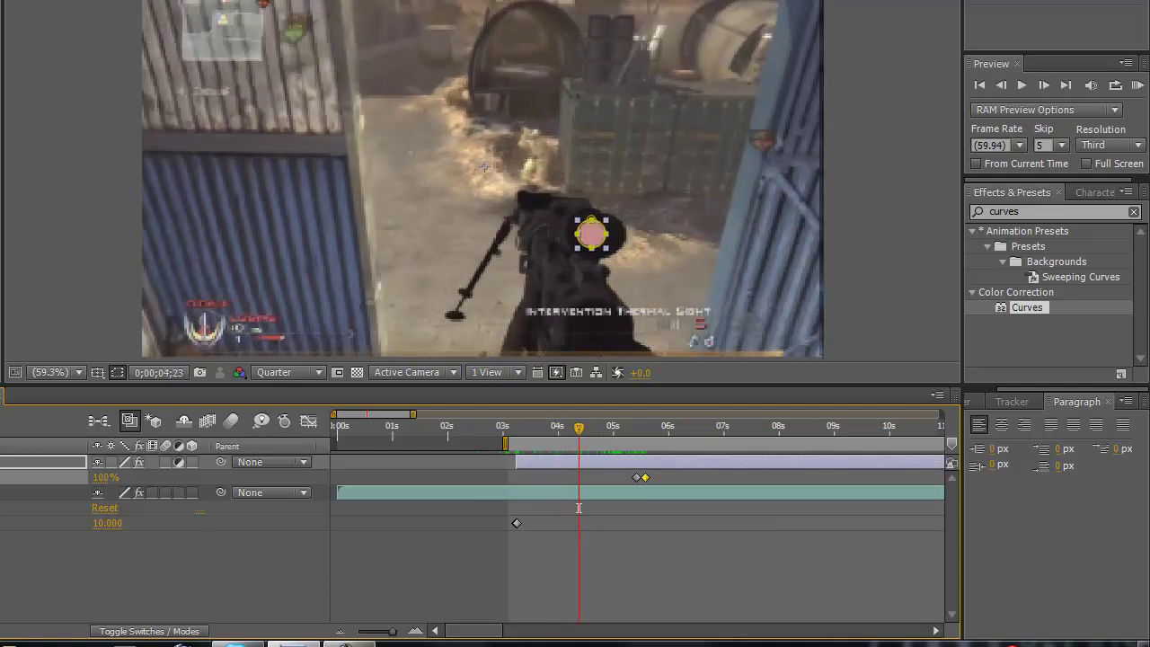